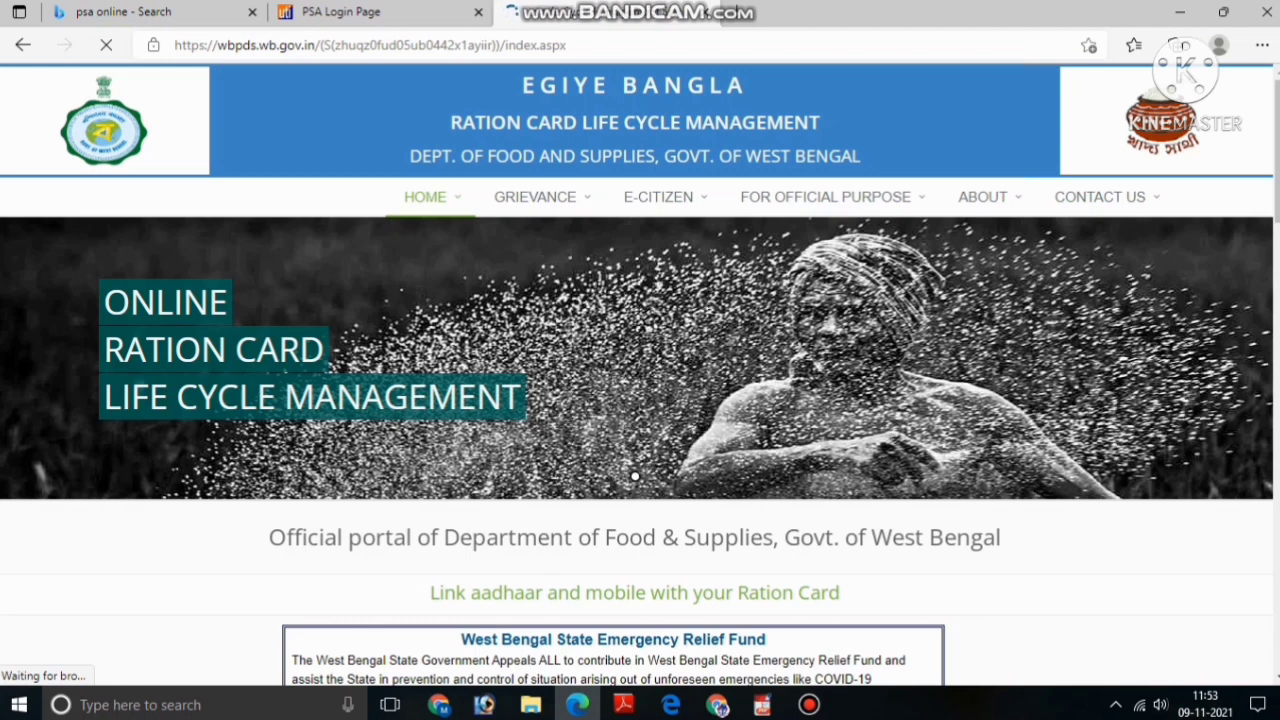
Open the E-Citizen application for correction of details in the existing ration card
{"action": "left_click_drag", "start_coordinate": [184, 45], "coordinate": [516, 45]}
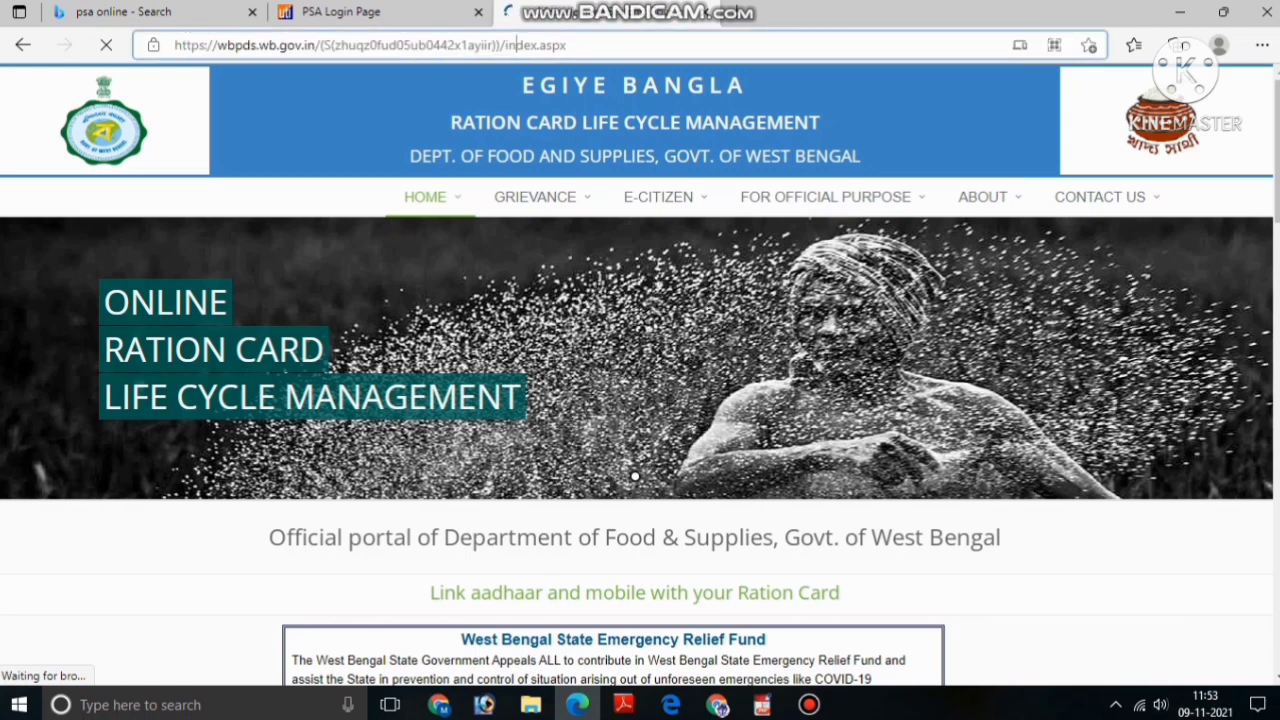
{"action": "left_click", "coordinate": [658, 197]}
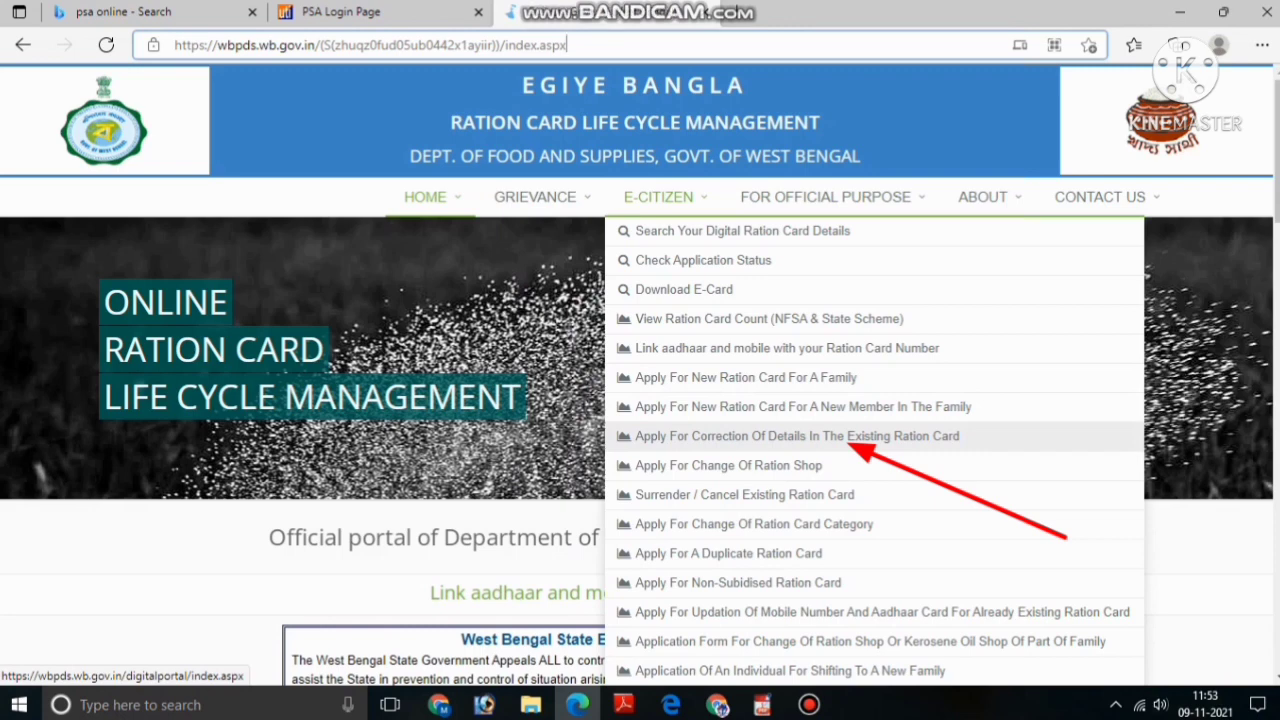
{"action": "left_click", "coordinate": [850, 437]}
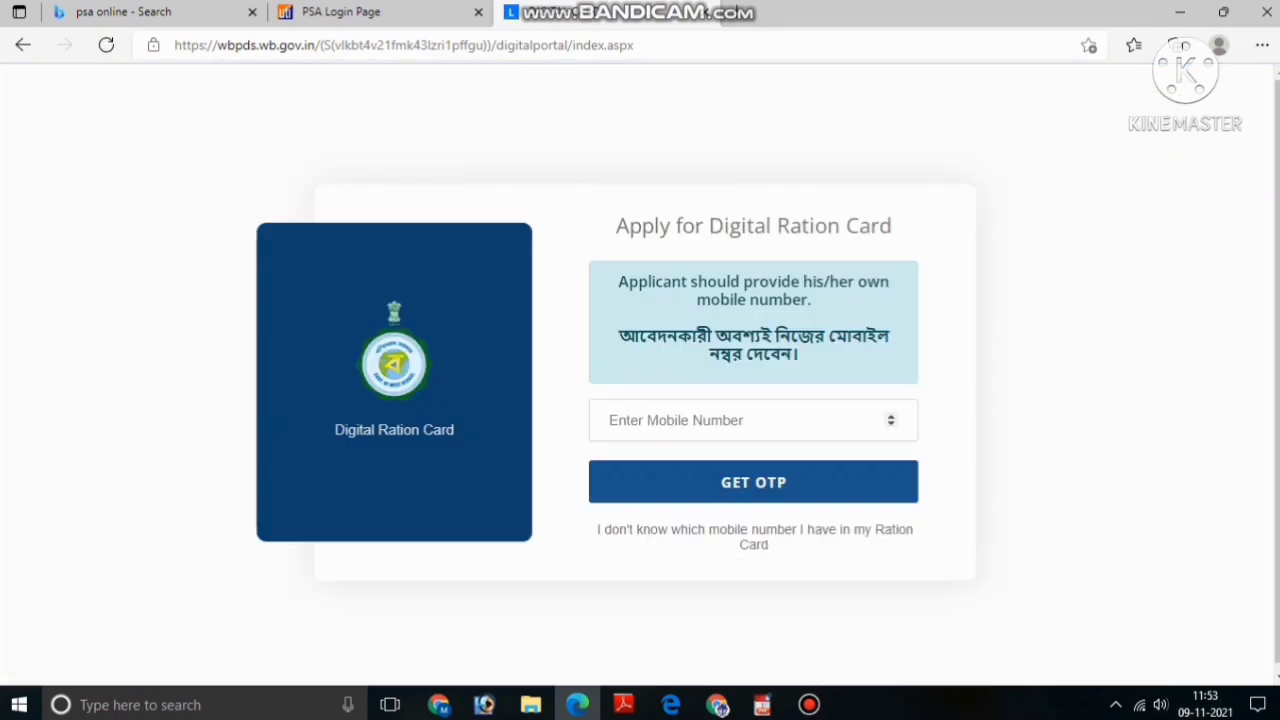
Enter the applicant's mobile number, request an OTP, and log in with the received OTP
{"action": "left_click", "coordinate": [753, 420]}
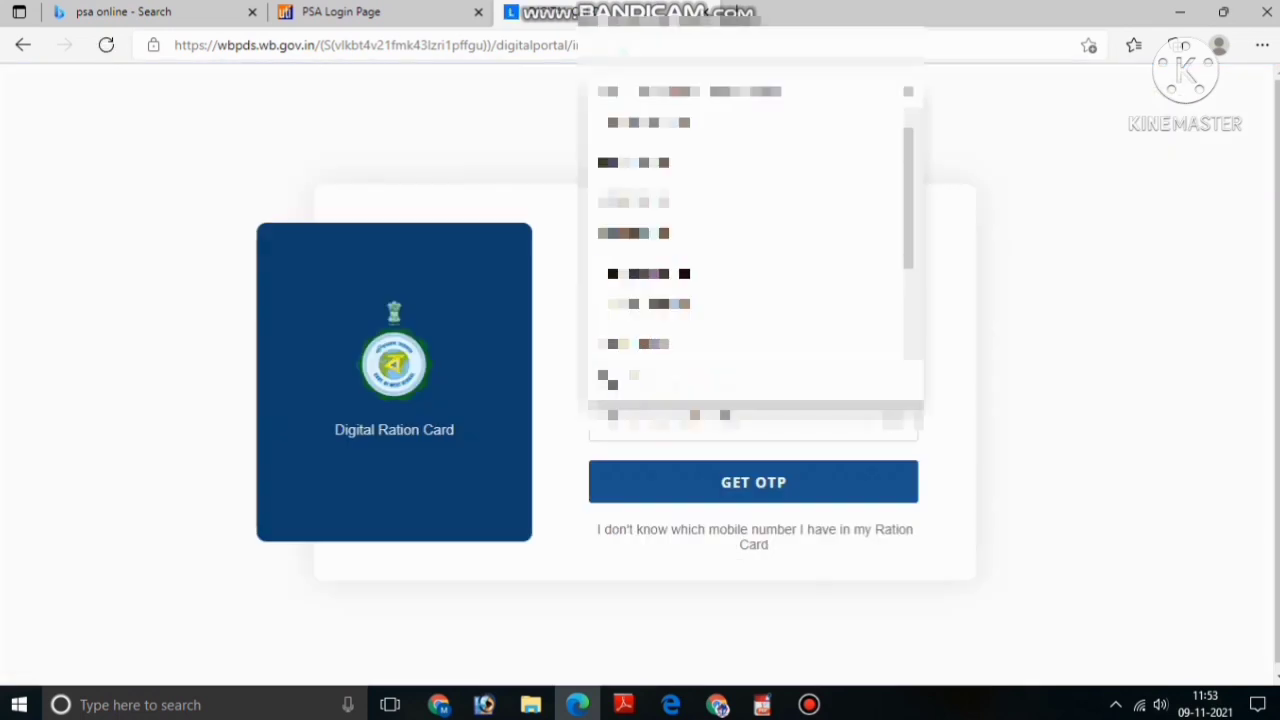
{"action": "key", "text": "Escape"}
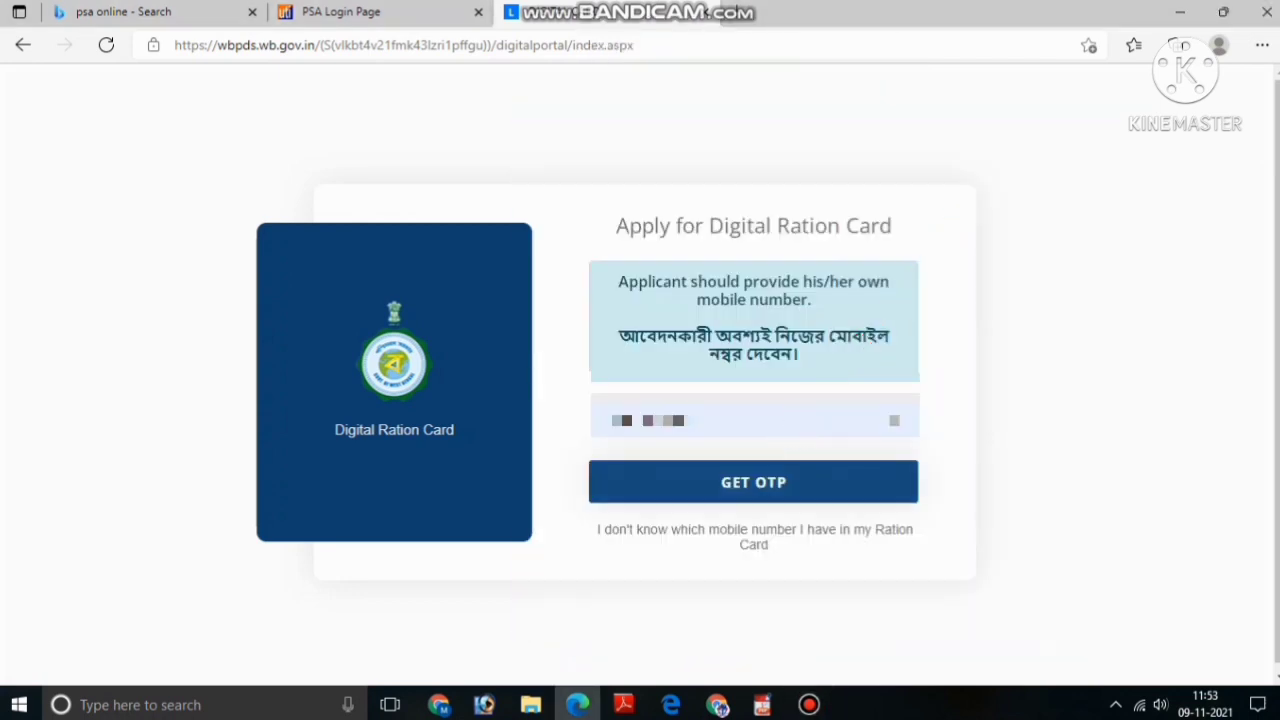
{"action": "left_click", "coordinate": [753, 482]}
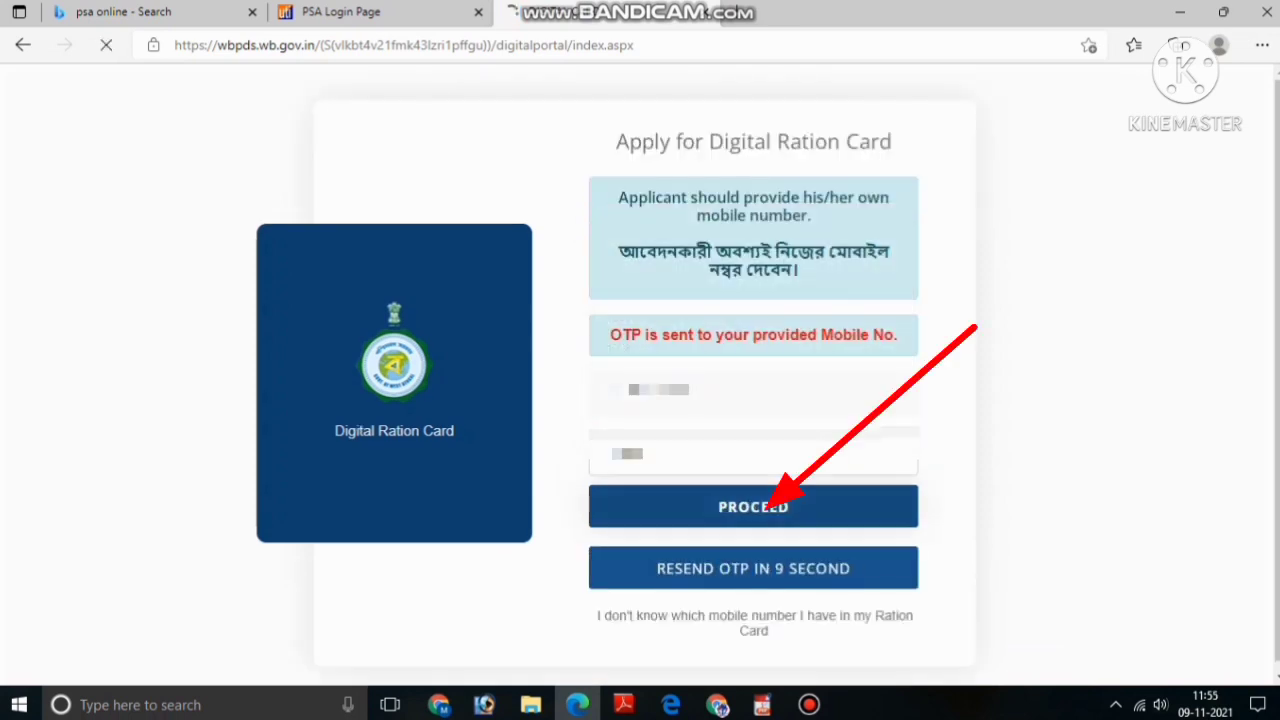
{"action": "key", "text": "Return"}
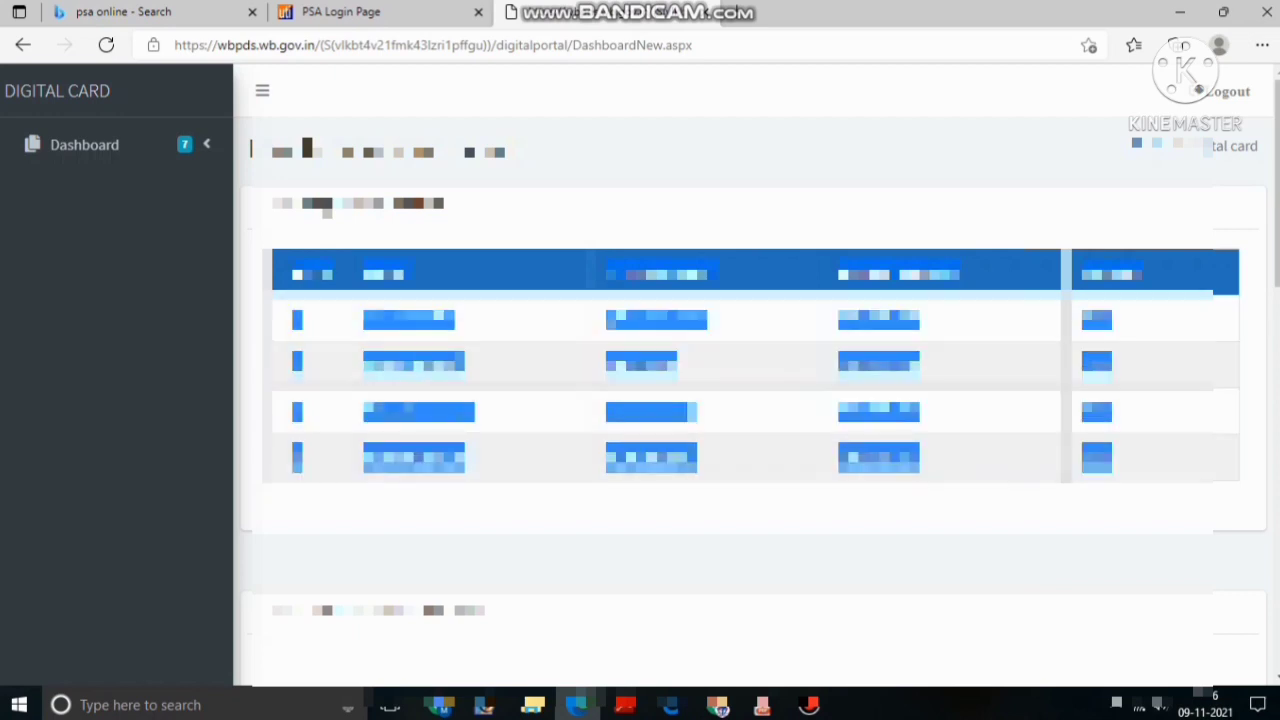
Open the Form-5 application for modifying family members' details
{"action": "scroll", "coordinate": [750, 380], "scroll_direction": "down", "scroll_amount": 5}
{"action": "scroll", "coordinate": [750, 380], "scroll_direction": "down", "scroll_amount": 2}
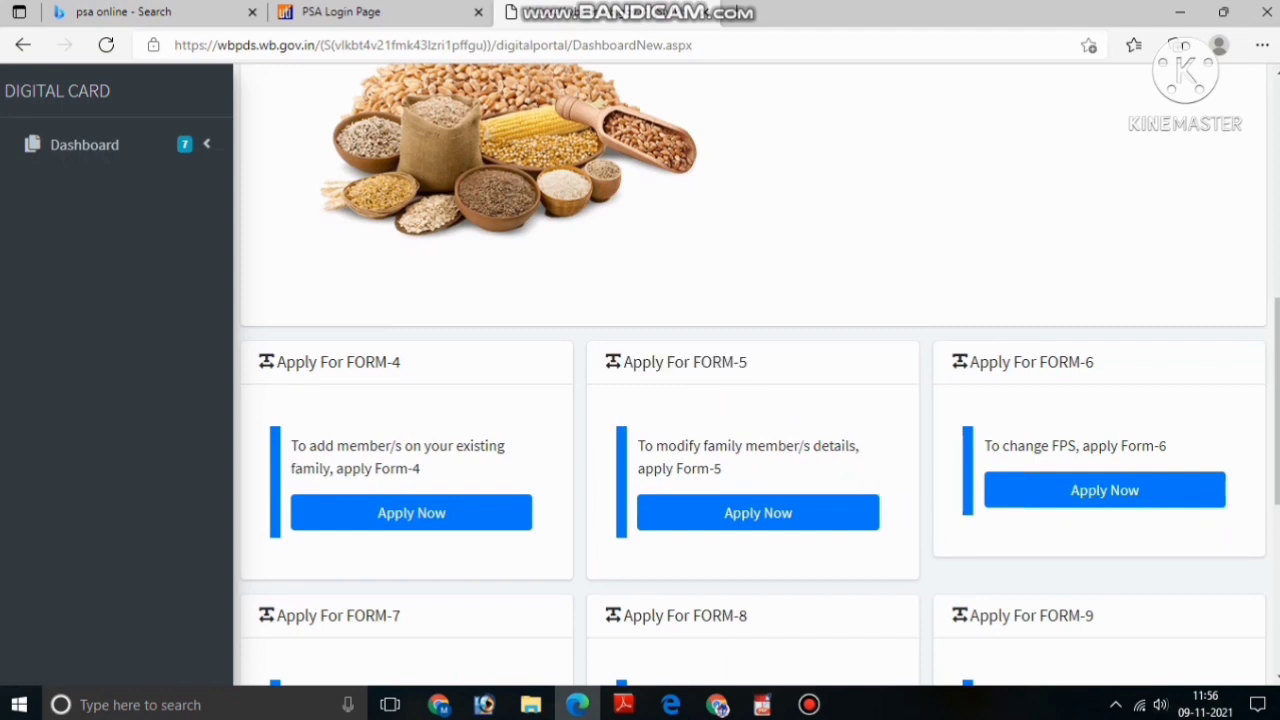
{"action": "scroll", "coordinate": [758, 326], "scroll_direction": "down", "scroll_amount": 2}
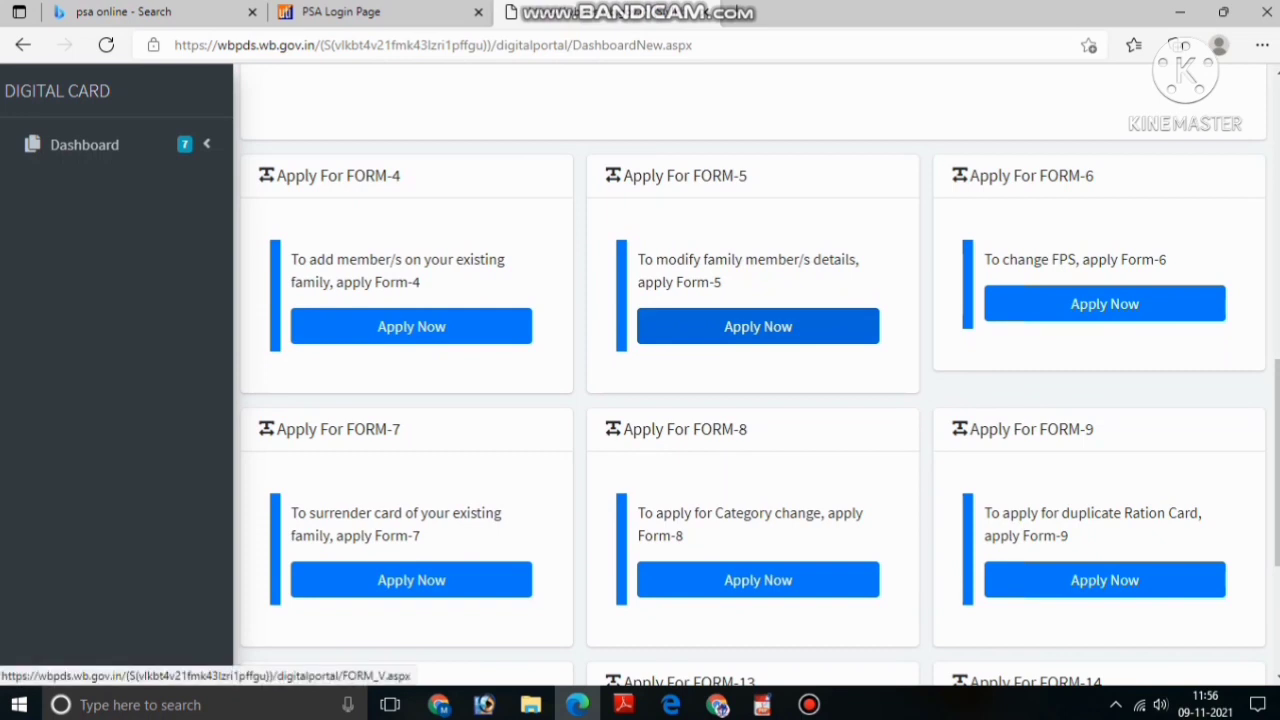
{"action": "left_click", "coordinate": [758, 326]}
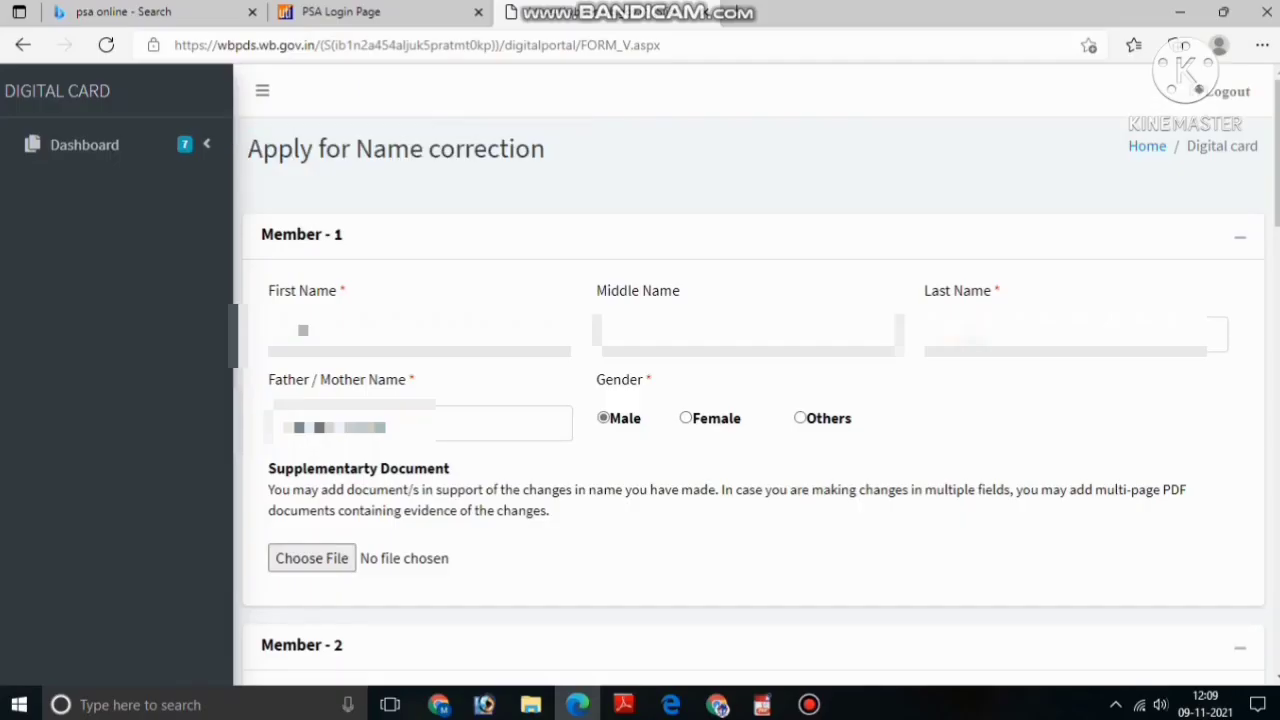
Look through the family members' entries down to Member 3 and examine that member's first and middle name fields
{"action": "scroll", "coordinate": [750, 400], "scroll_direction": "down", "scroll_amount": 10}
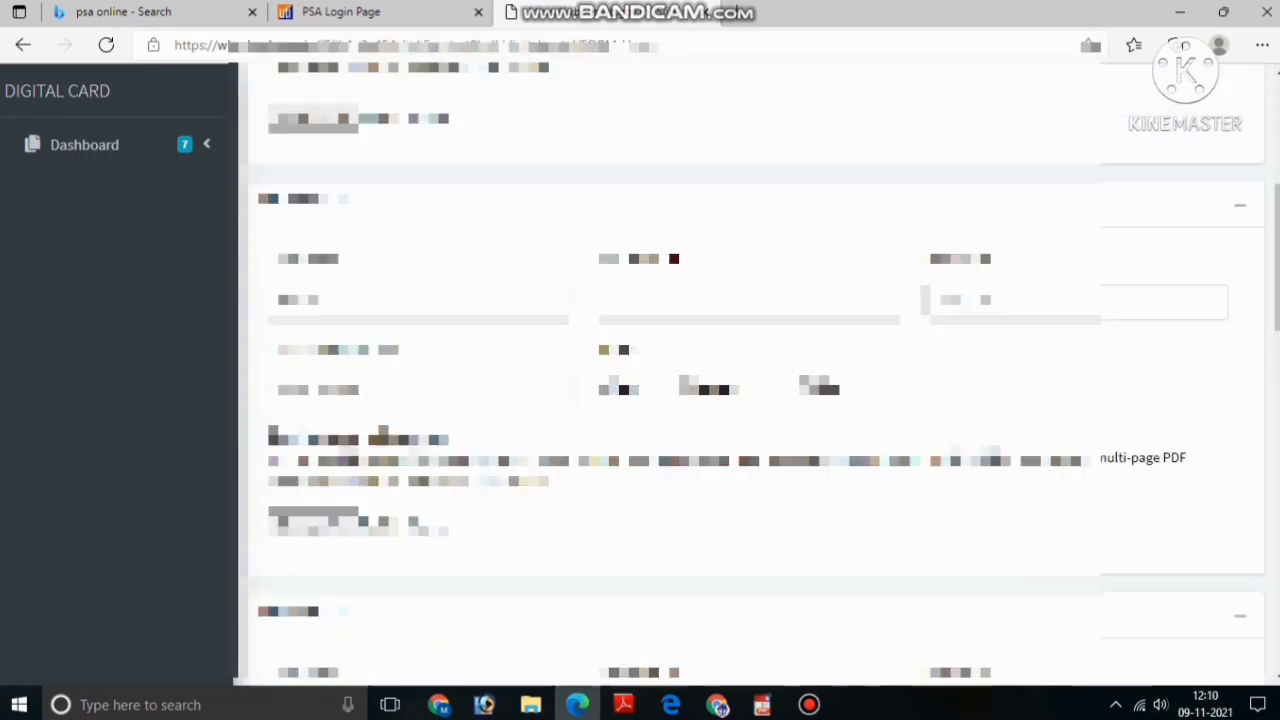
{"action": "scroll", "coordinate": [750, 400], "scroll_direction": "down", "scroll_amount": 10}
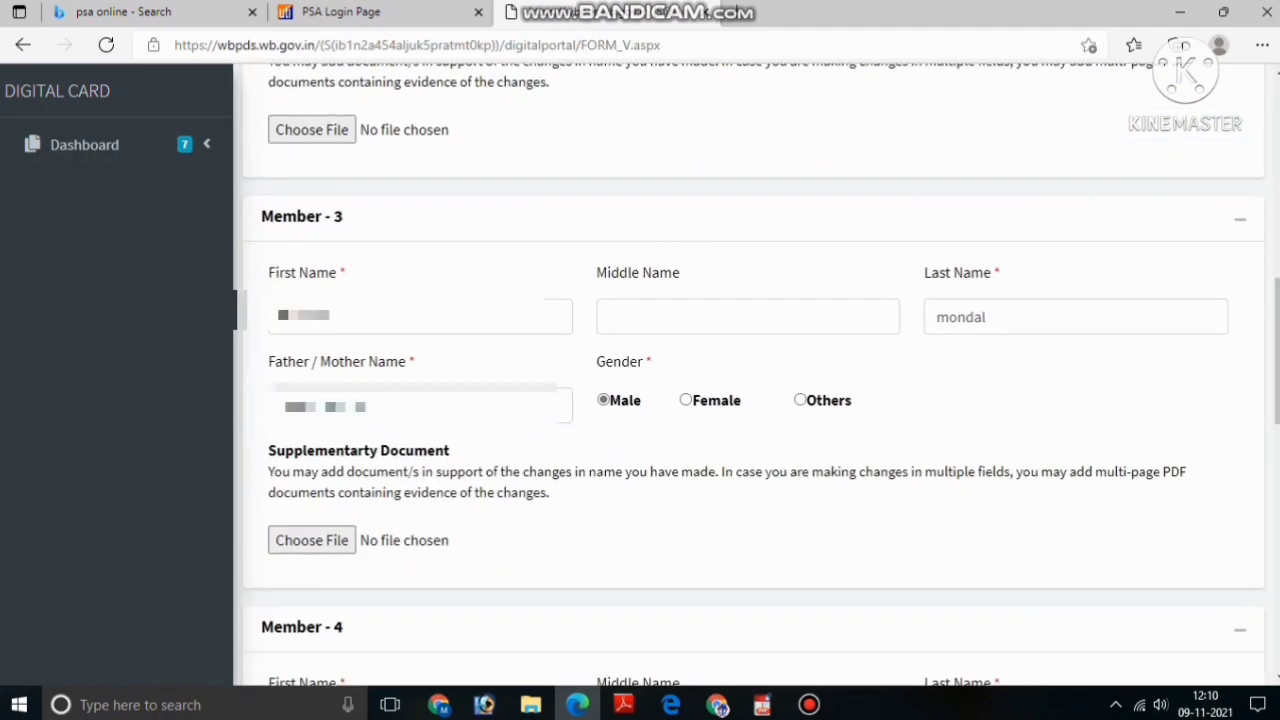
{"action": "left_click_drag", "start_coordinate": [268, 272], "coordinate": [346, 272]}
{"action": "left_click", "coordinate": [350, 316]}
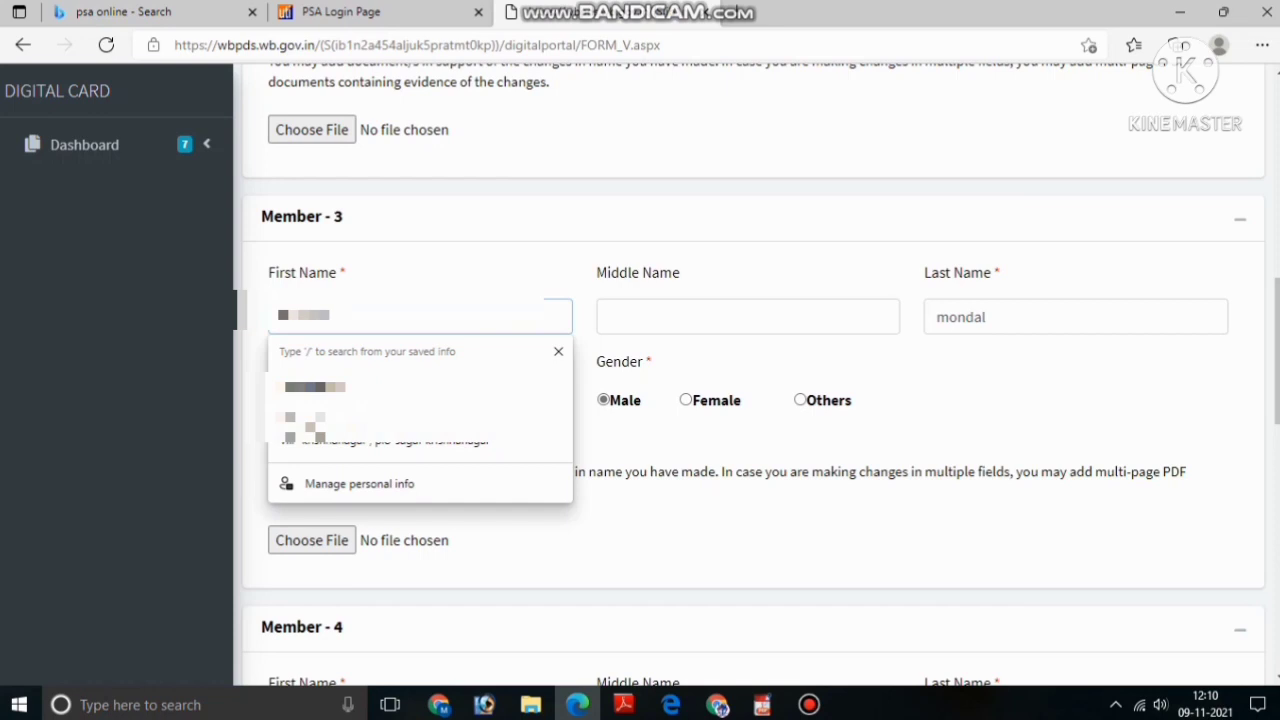
{"action": "key", "text": "Escape"}
{"action": "left_click_drag", "start_coordinate": [268, 272], "coordinate": [674, 272]}
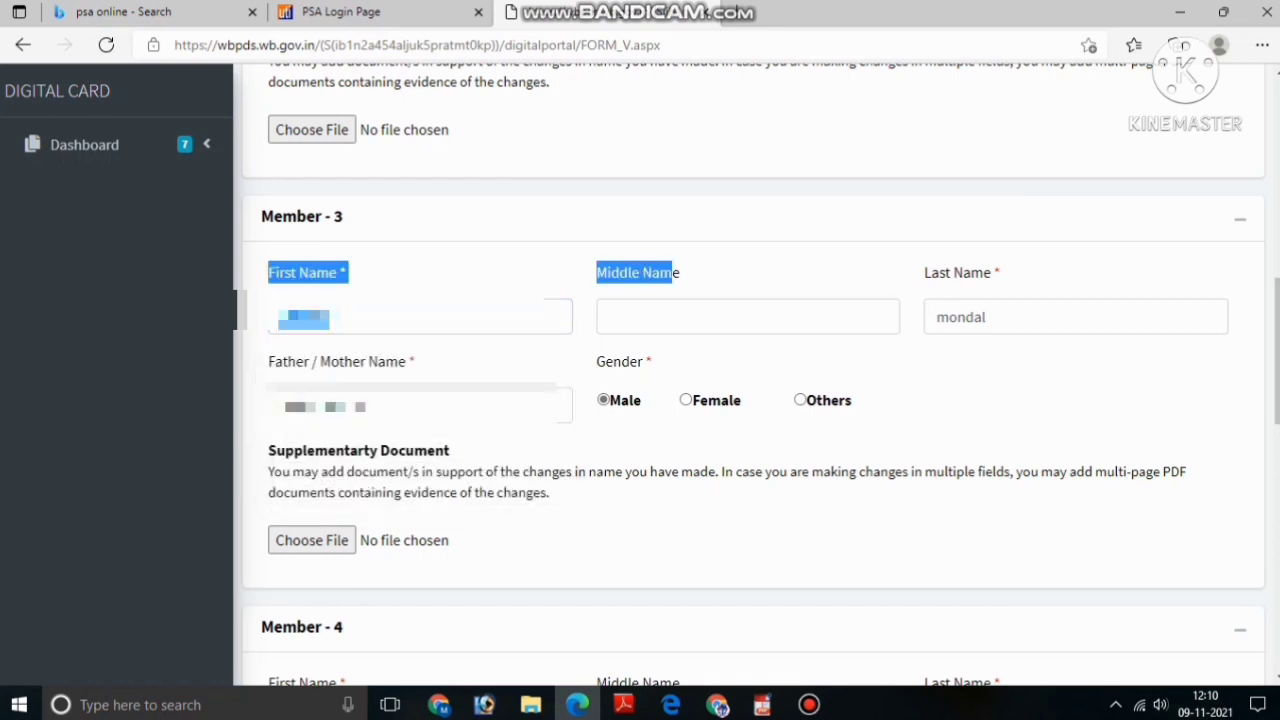
{"action": "left_click", "coordinate": [674, 272]}
Replace Member 3's last name with the corrected spelling of the surname
{"action": "left_click_drag", "start_coordinate": [924, 272], "coordinate": [1002, 272]}
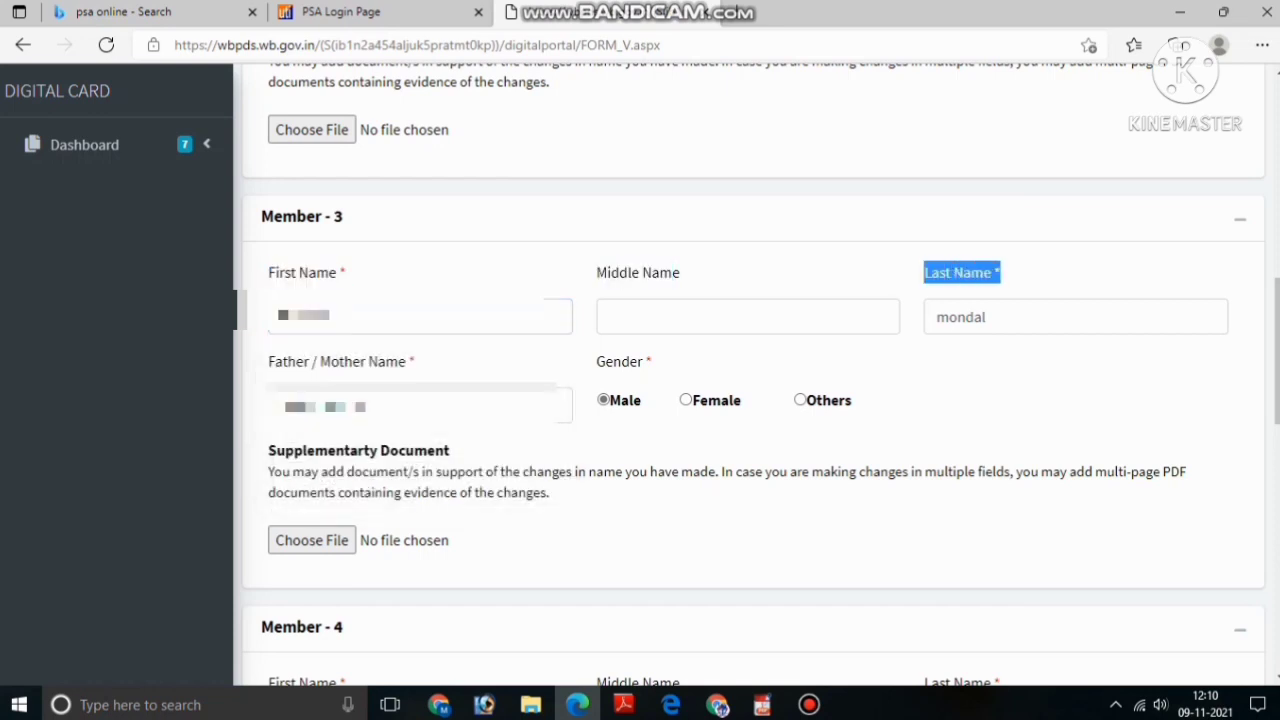
{"action": "left_click", "coordinate": [1002, 272]}
{"action": "double_click", "coordinate": [960, 317]}
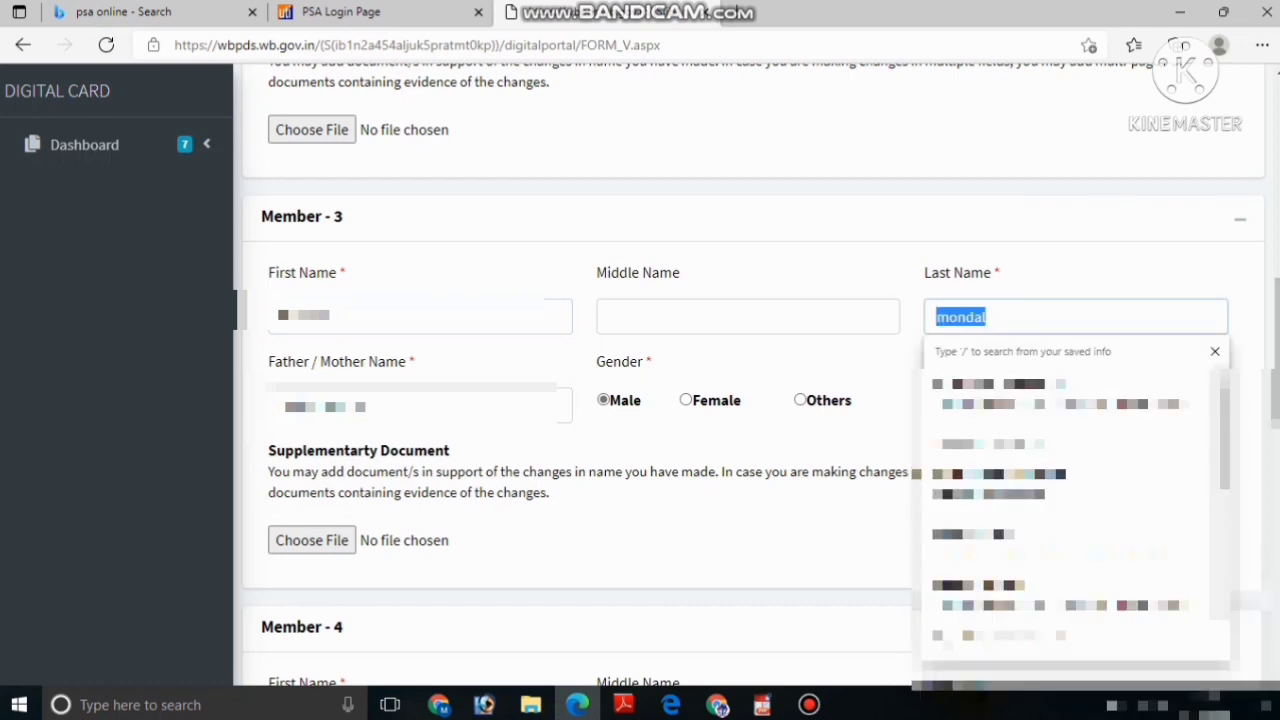
{"action": "type", "text": "Mandal"}
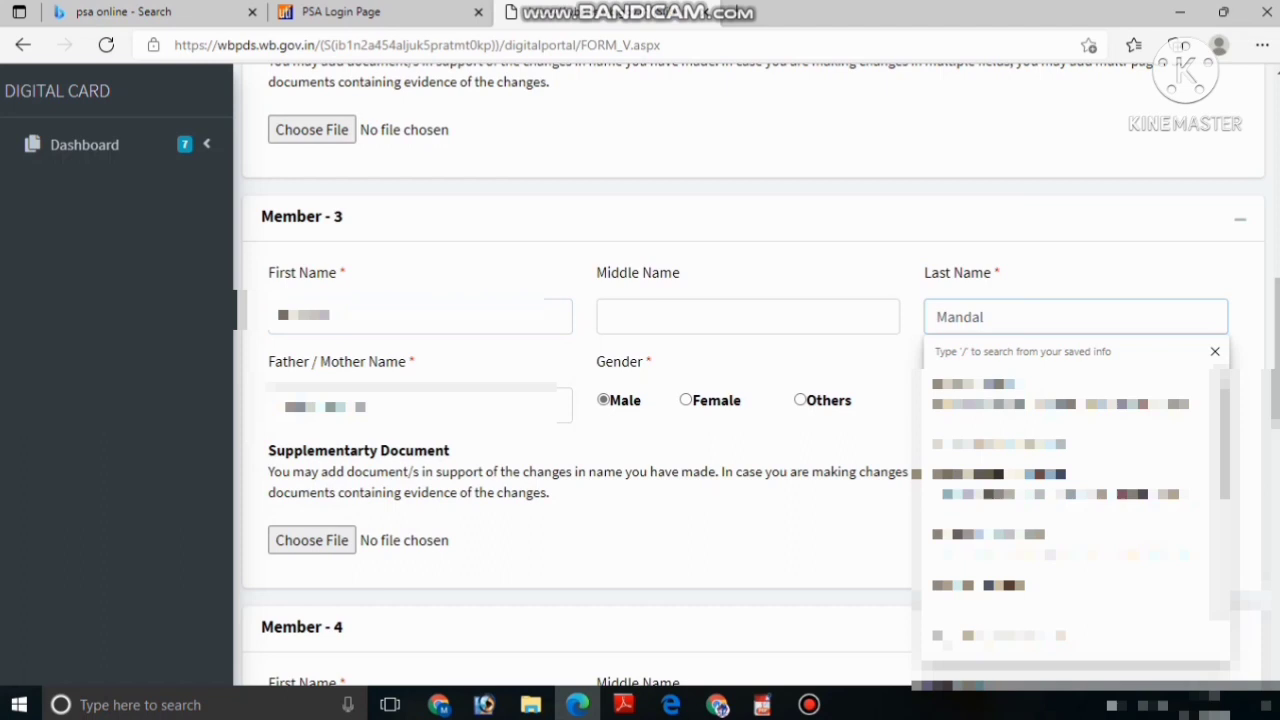
{"action": "key", "text": "Tab"}
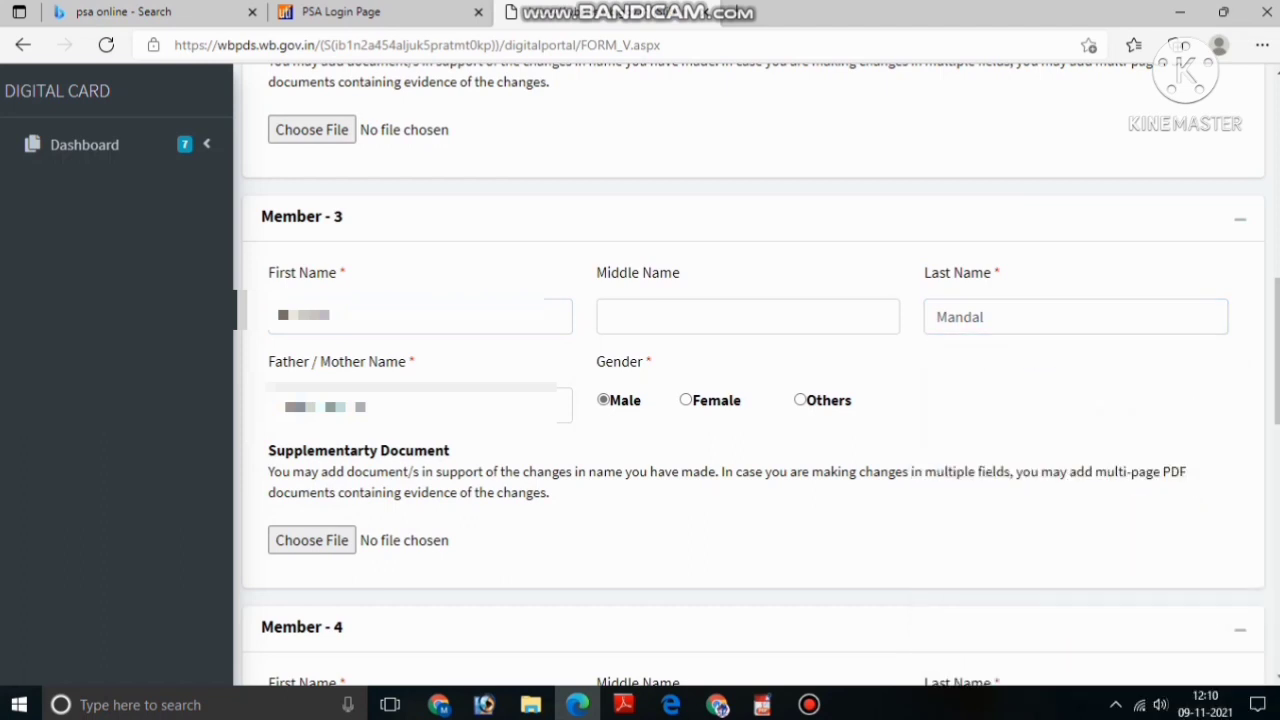
Replace Member 3's father/mother name with the correct saved name from the suggestions
{"action": "left_click_drag", "start_coordinate": [268, 361], "coordinate": [416, 361]}
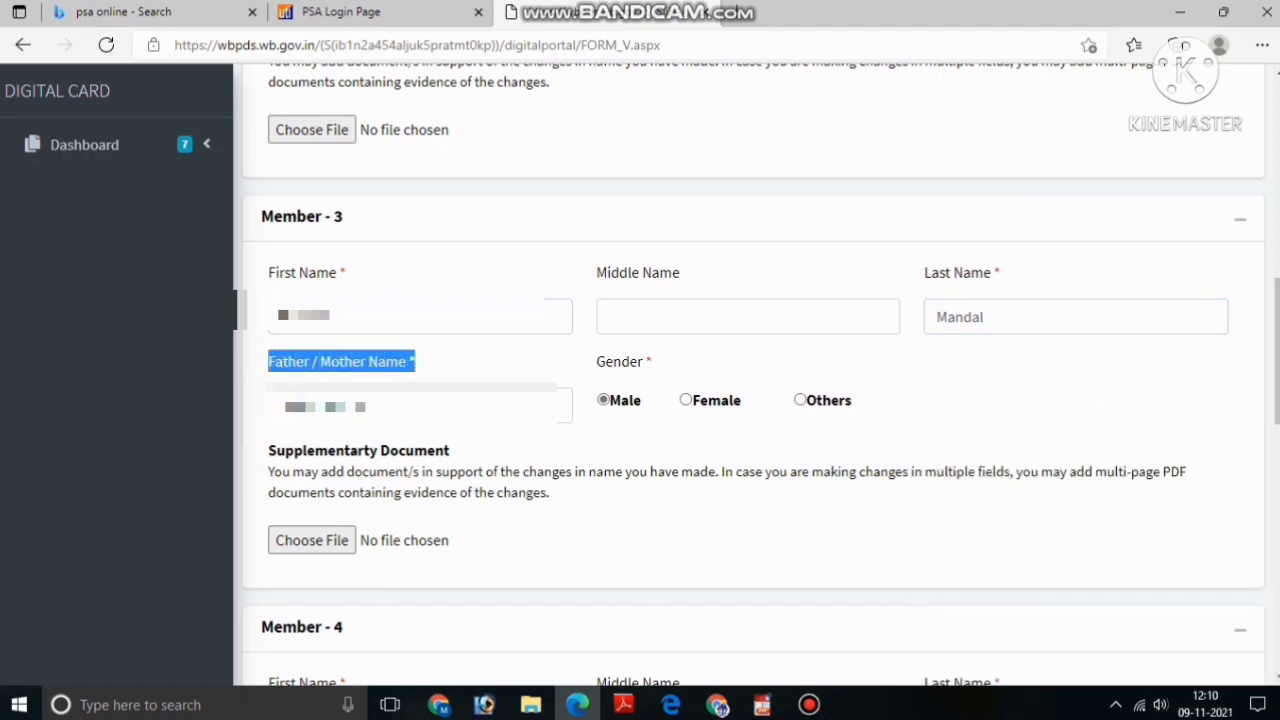
{"action": "left_click", "coordinate": [416, 361]}
{"action": "left_click_drag", "start_coordinate": [368, 405], "coordinate": [278, 405]}
{"action": "key", "text": "BackSpace"}
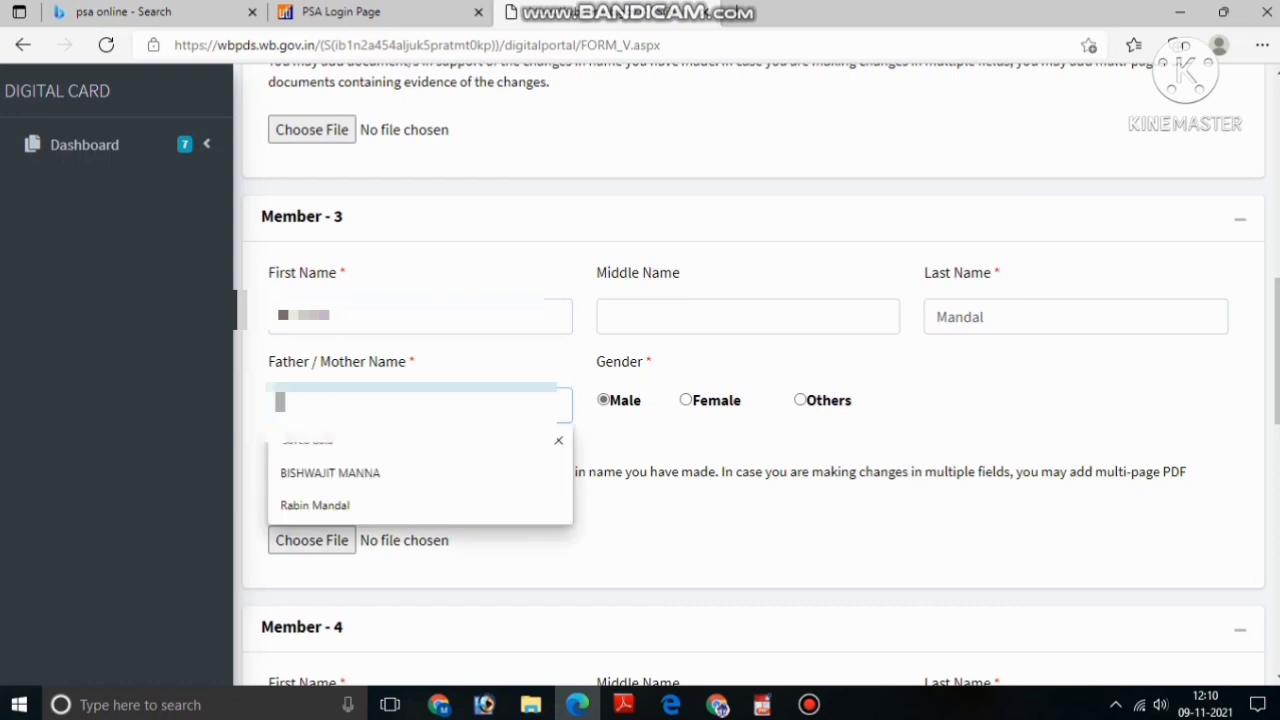
{"action": "key", "text": "Down"}
{"action": "key", "text": "Down"}
{"action": "key", "text": "Return"}
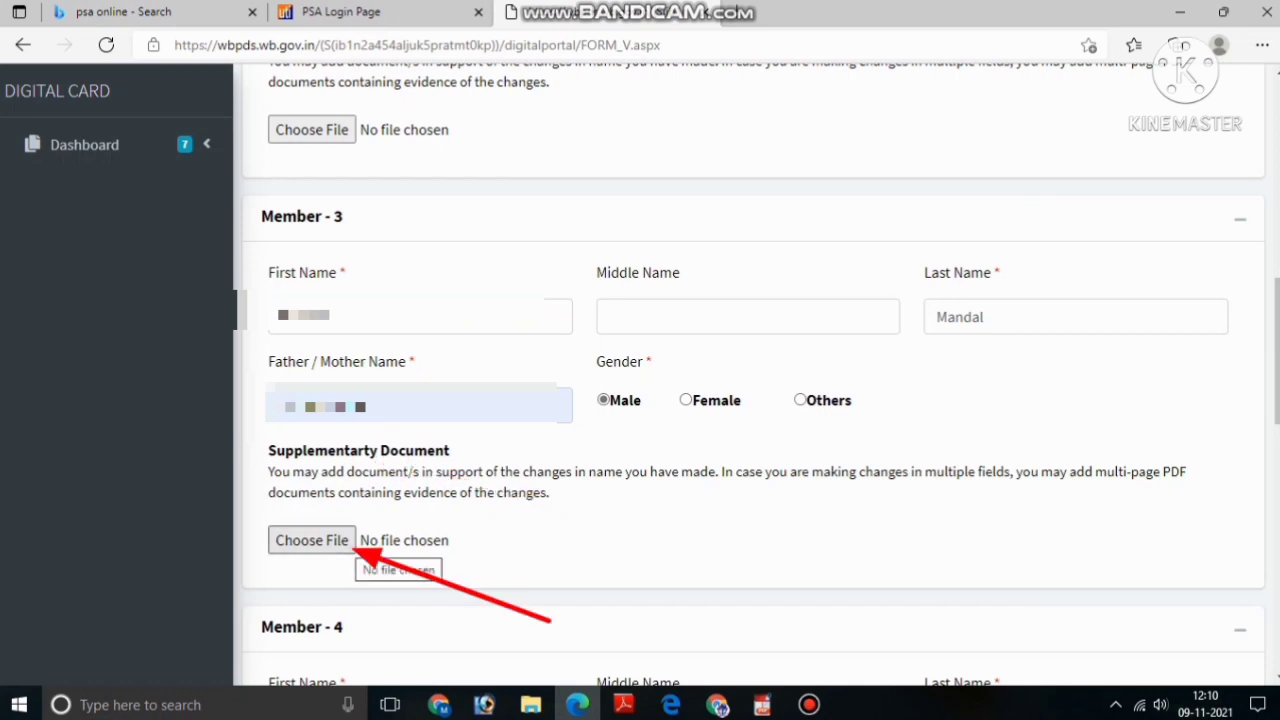
Attach RATION CARD.JPG from the 2021-11-09 pictures folder as Member 3's supplementary document
{"action": "left_click", "coordinate": [311, 540]}
{"action": "left_click", "coordinate": [217, 375]}
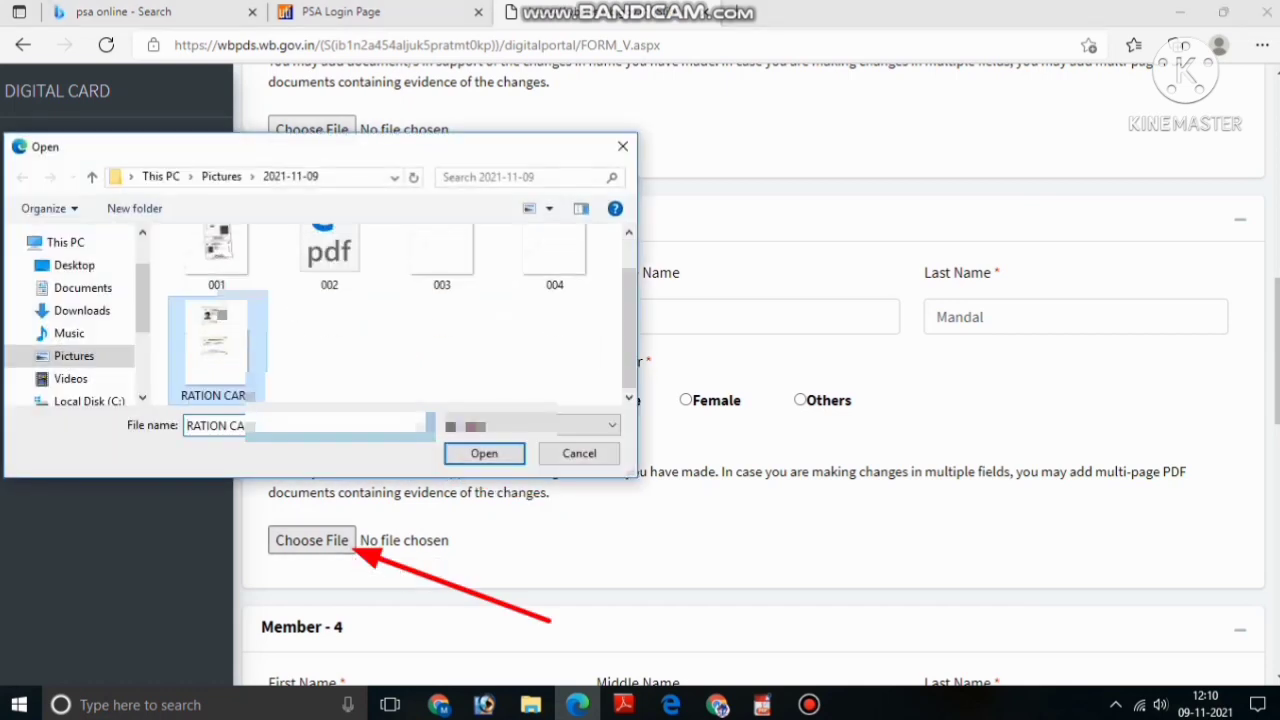
{"action": "left_click", "coordinate": [484, 453]}
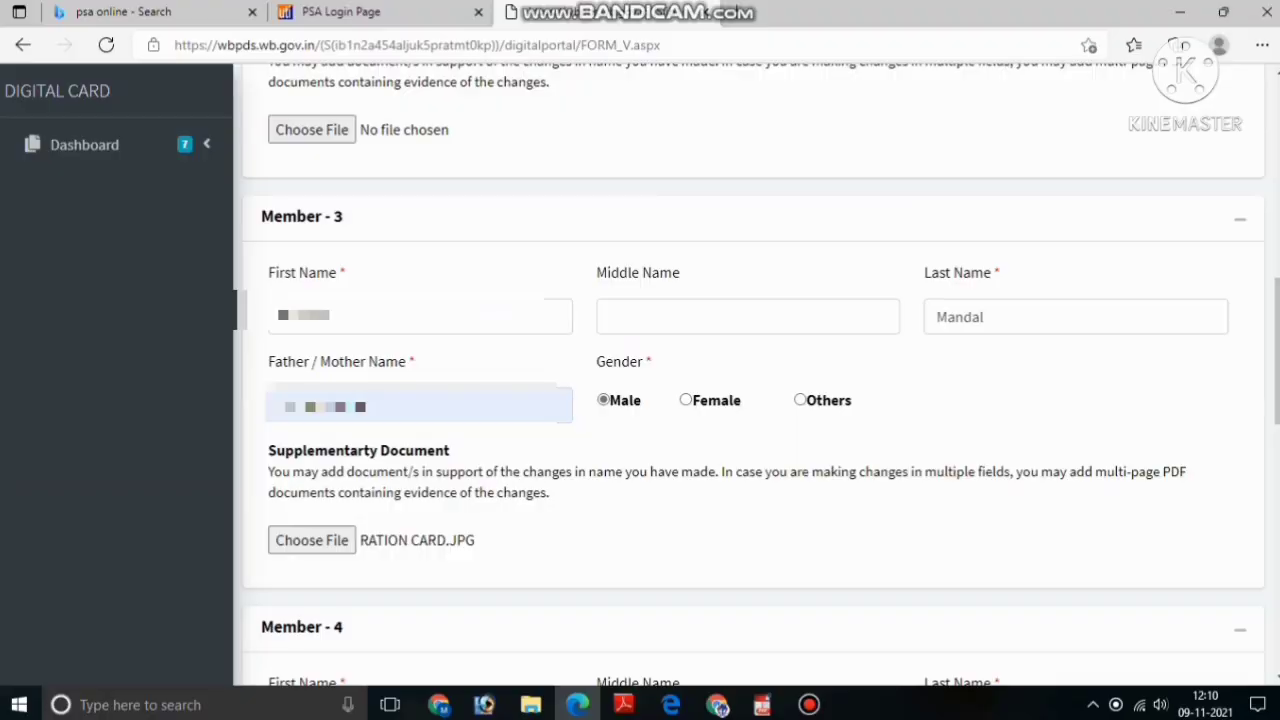
Examine the address section's Gram Panchayet and village choices without changing them
{"action": "scroll", "coordinate": [750, 400], "scroll_direction": "down", "scroll_amount": 5}
{"action": "scroll", "coordinate": [750, 400], "scroll_direction": "down", "scroll_amount": 3}
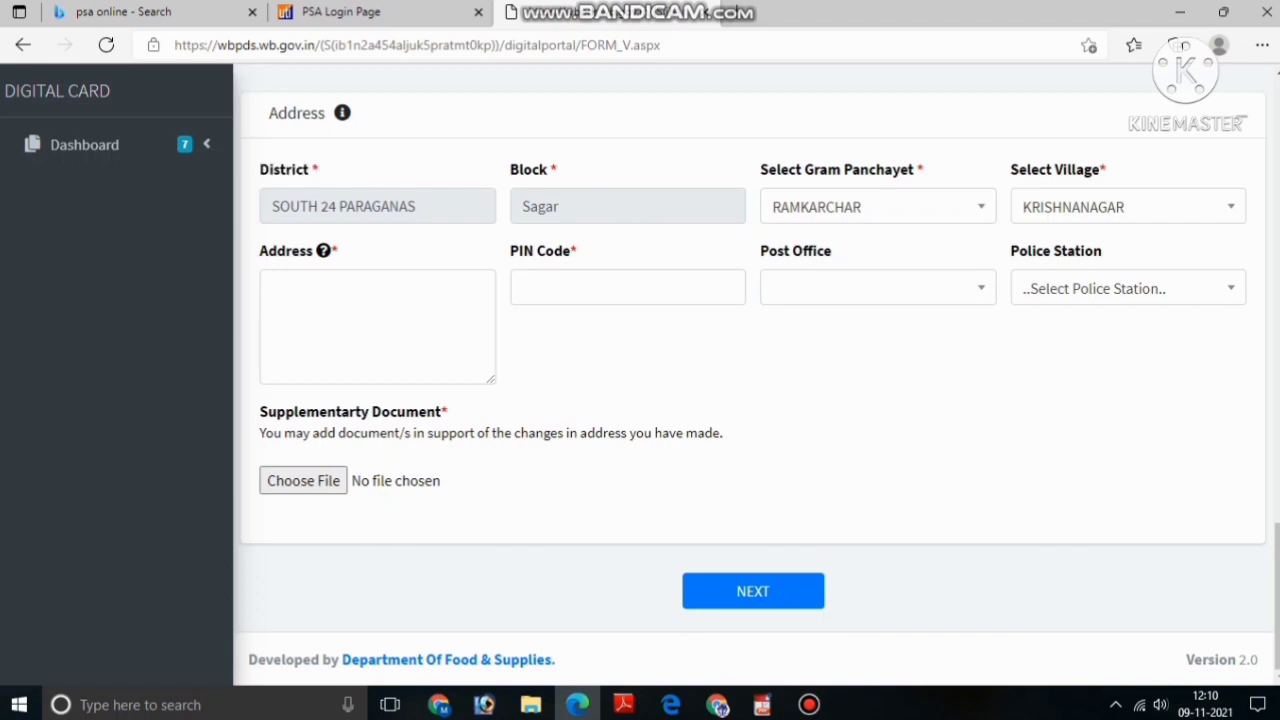
{"action": "left_click_drag", "start_coordinate": [760, 169], "coordinate": [925, 169]}
{"action": "left_click", "coordinate": [877, 206]}
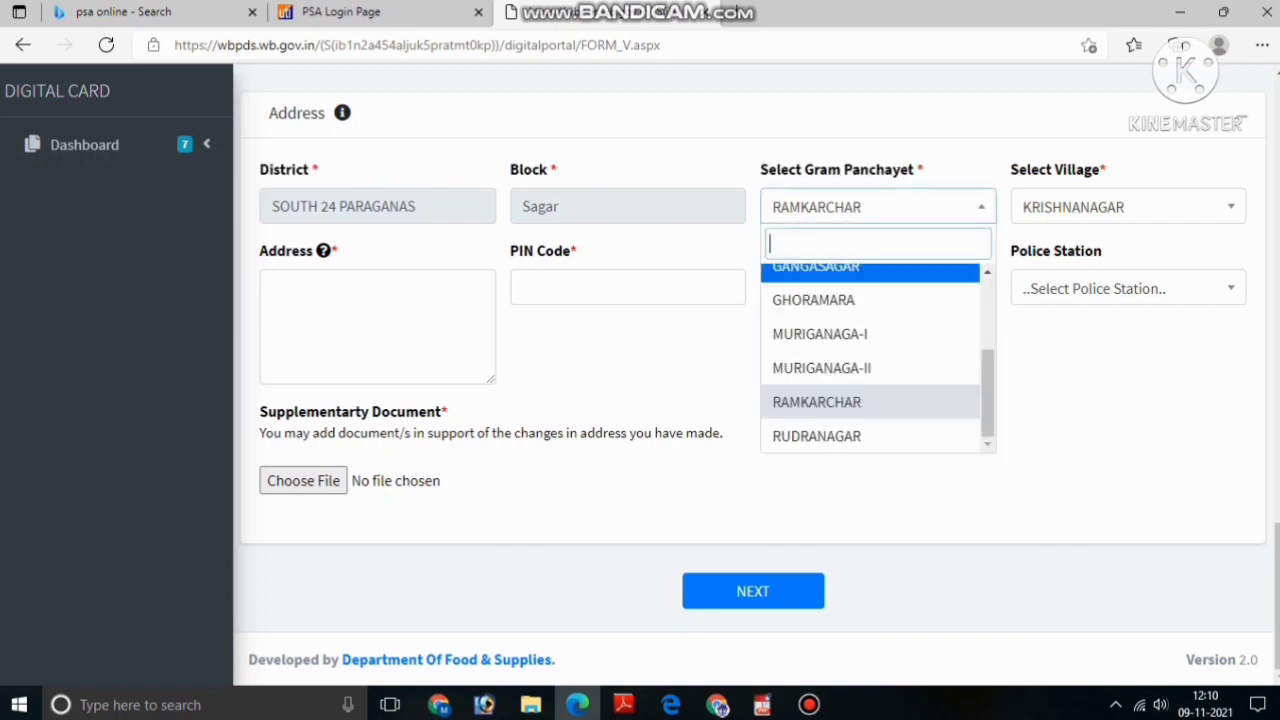
{"action": "key", "text": "Escape"}
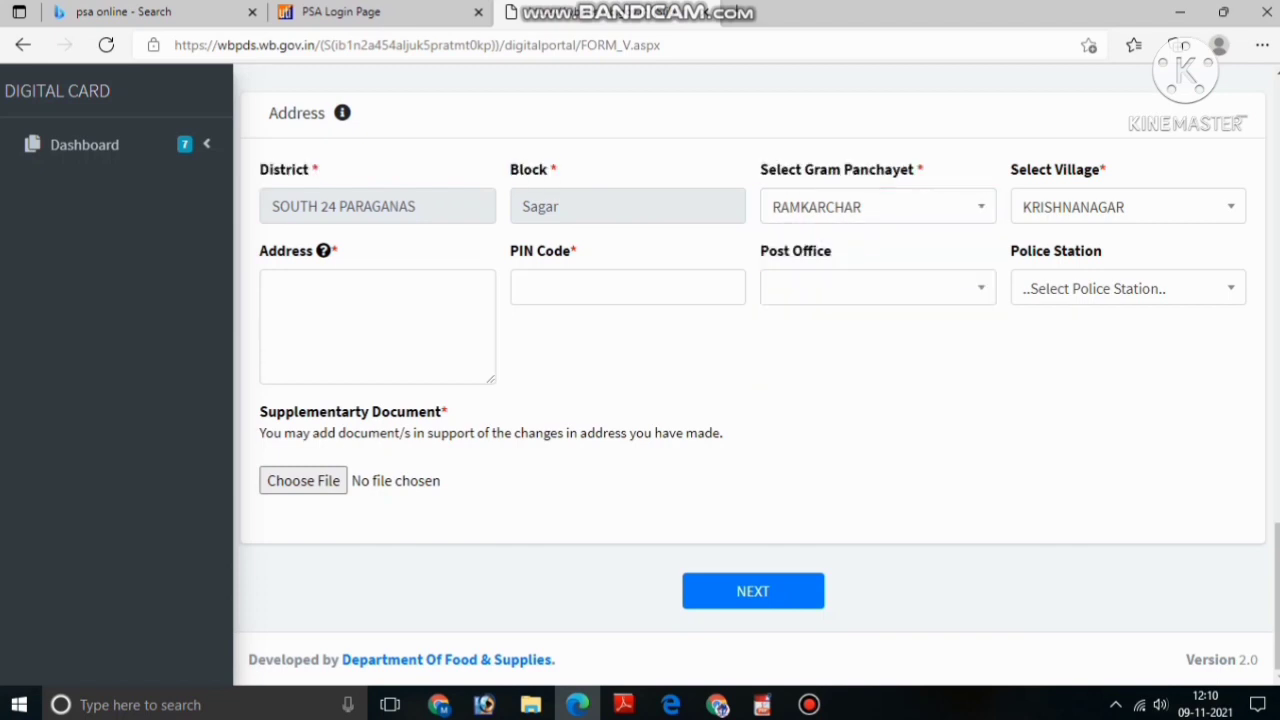
{"action": "left_click_drag", "start_coordinate": [260, 169], "coordinate": [962, 169]}
{"action": "left_click_drag", "start_coordinate": [1008, 169], "coordinate": [1107, 169]}
{"action": "left_click", "coordinate": [1127, 206]}
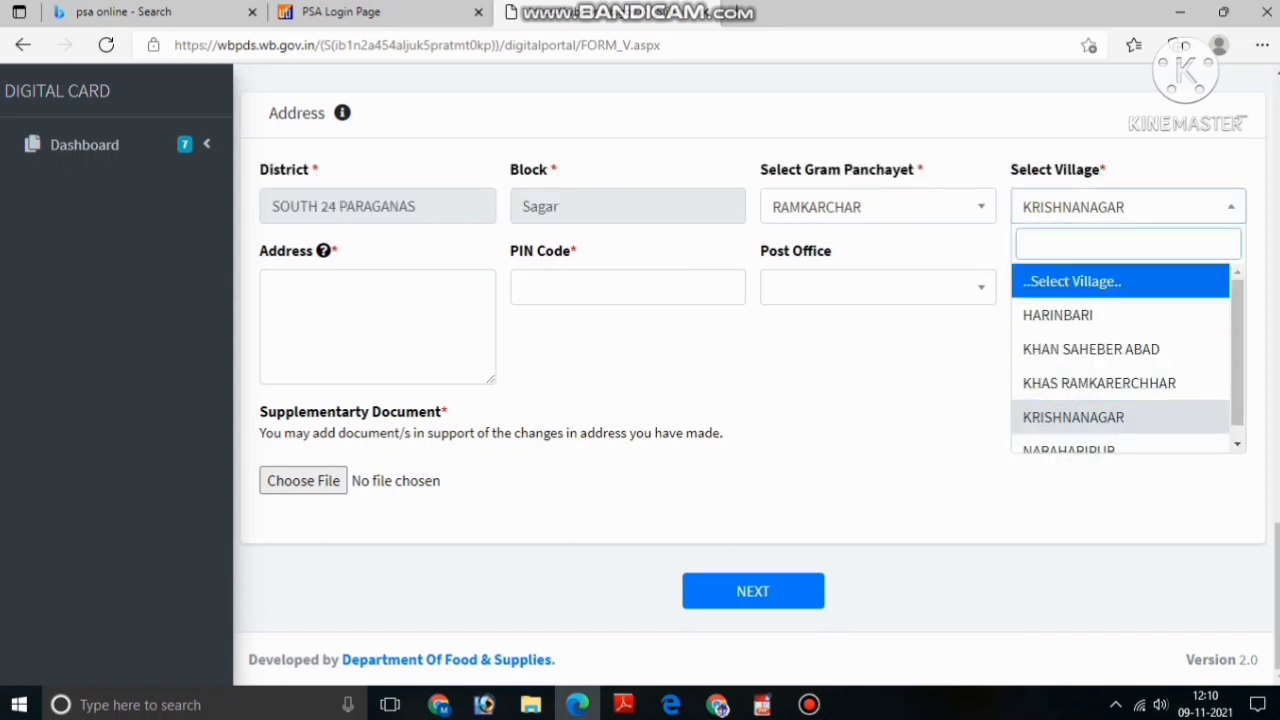
{"action": "left_click", "coordinate": [1127, 206]}
Examine the address, PIN code, post office and police station fields, including the choices offered for the last two
{"action": "left_click", "coordinate": [272, 288]}
{"action": "left_click_drag", "start_coordinate": [260, 250], "coordinate": [338, 250]}
{"action": "left_click", "coordinate": [272, 288]}
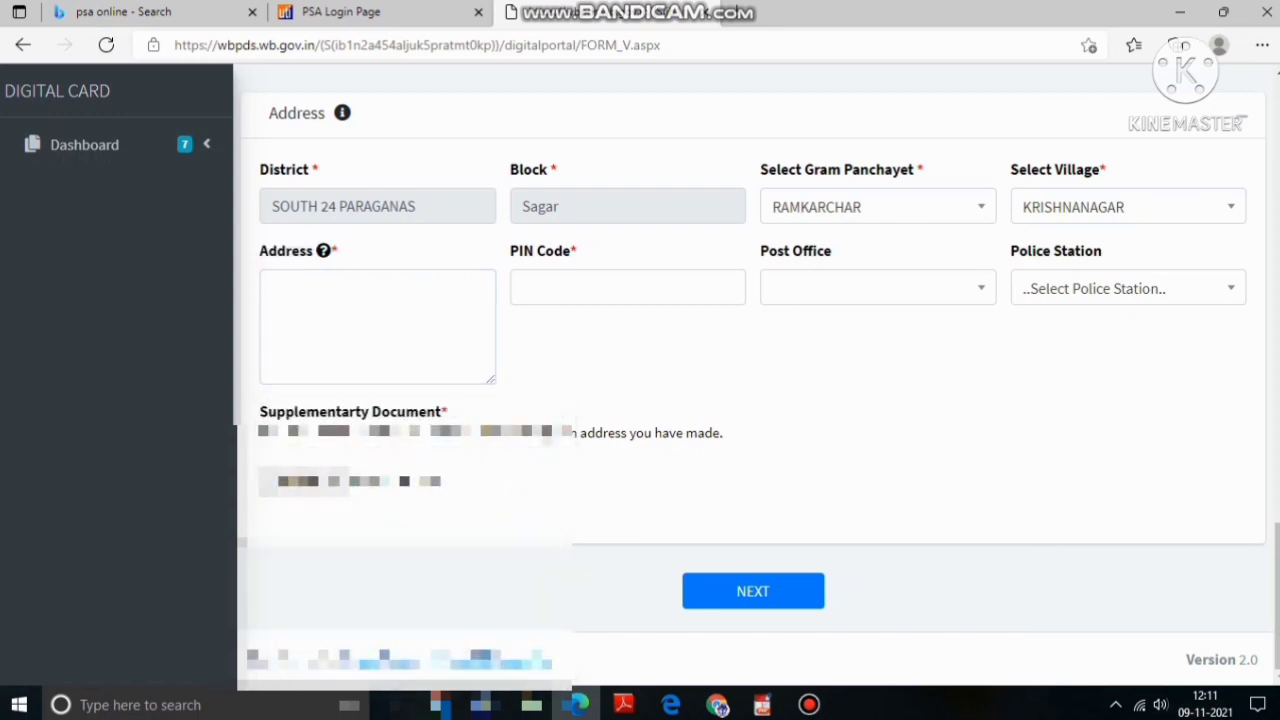
{"action": "left_click_drag", "start_coordinate": [510, 250], "coordinate": [578, 250]}
{"action": "left_click", "coordinate": [578, 250]}
{"action": "left_click_drag", "start_coordinate": [760, 250], "coordinate": [832, 250]}
{"action": "left_click", "coordinate": [877, 287]}
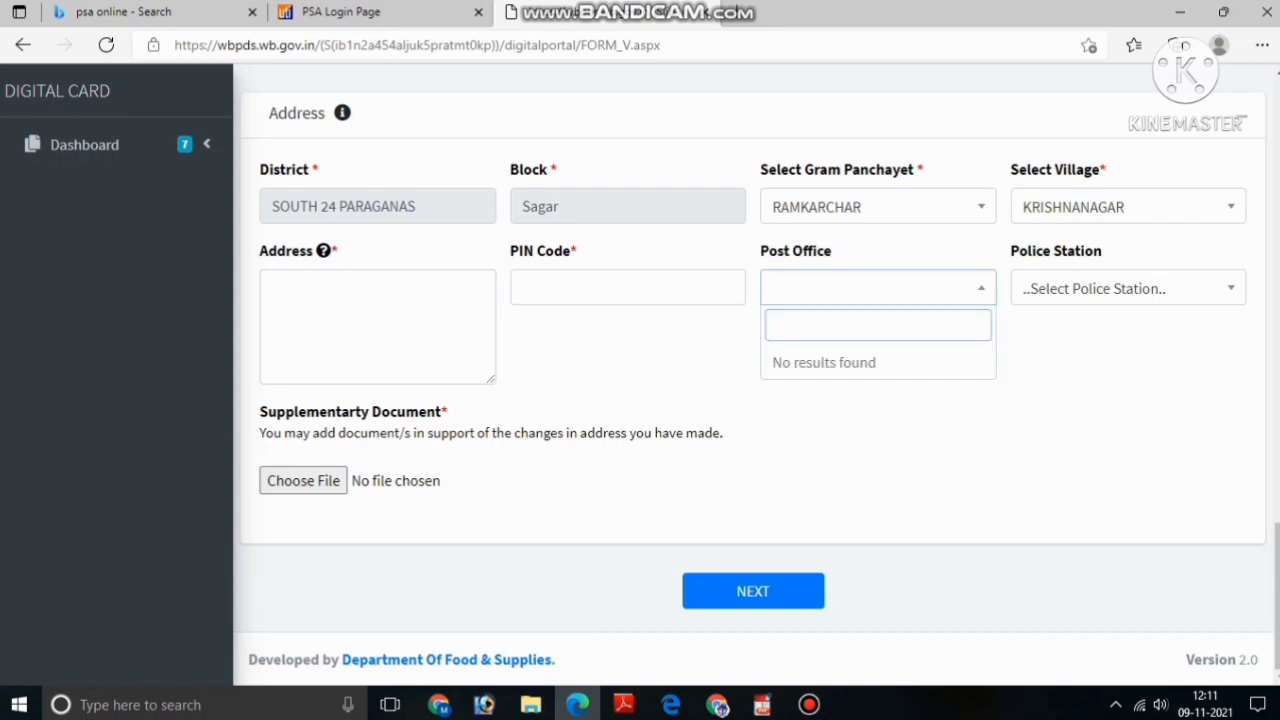
{"action": "key", "text": "Escape"}
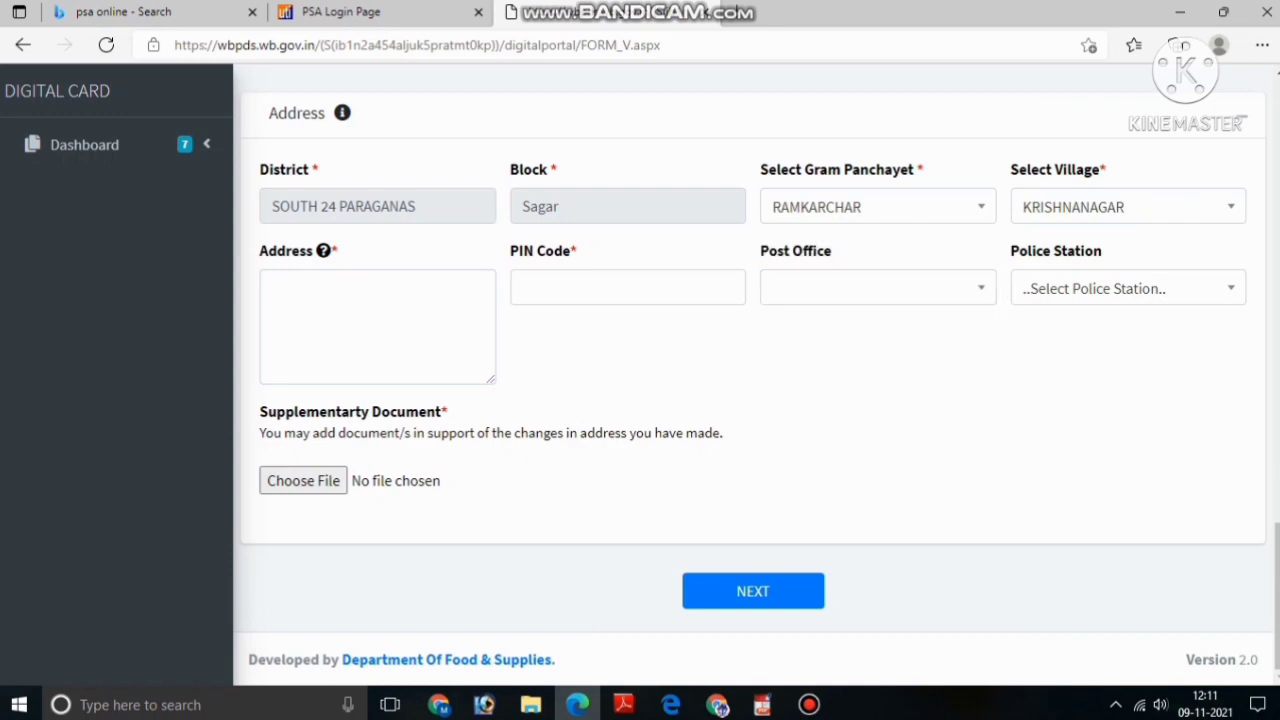
{"action": "left_click_drag", "start_coordinate": [1011, 251], "coordinate": [1102, 251]}
{"action": "left_click", "coordinate": [1127, 288]}
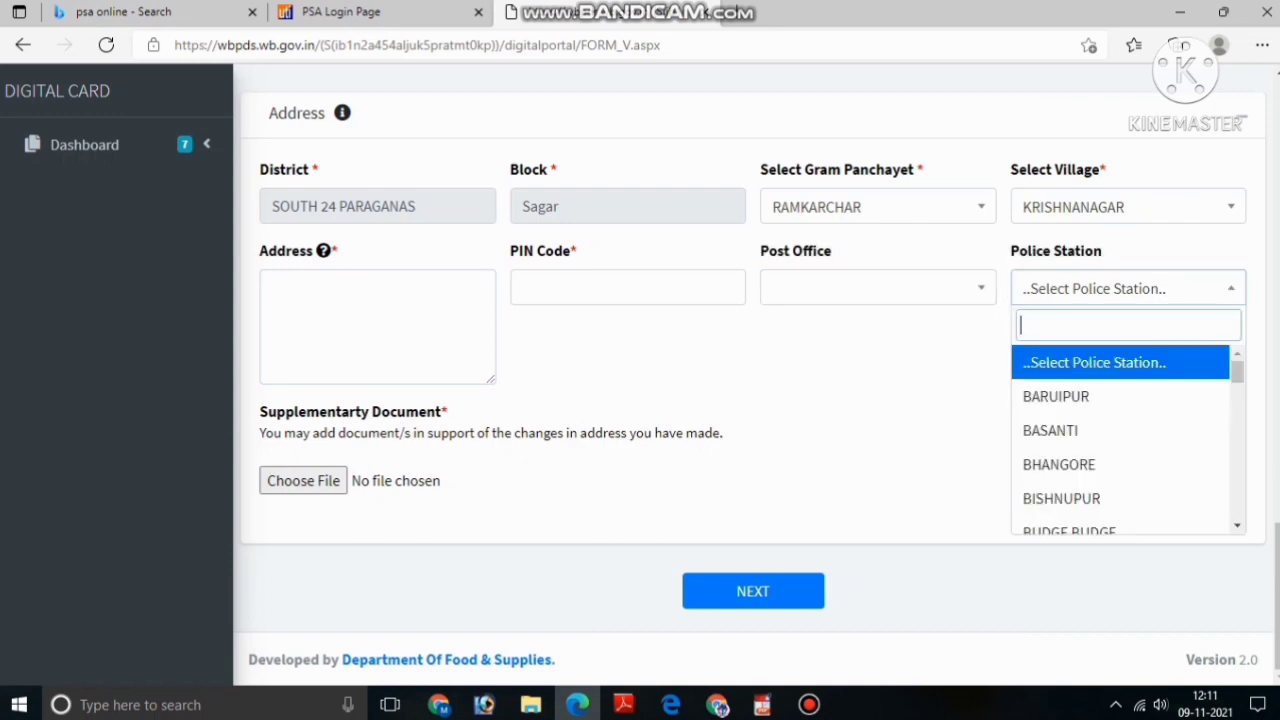
{"action": "key", "text": "Escape"}
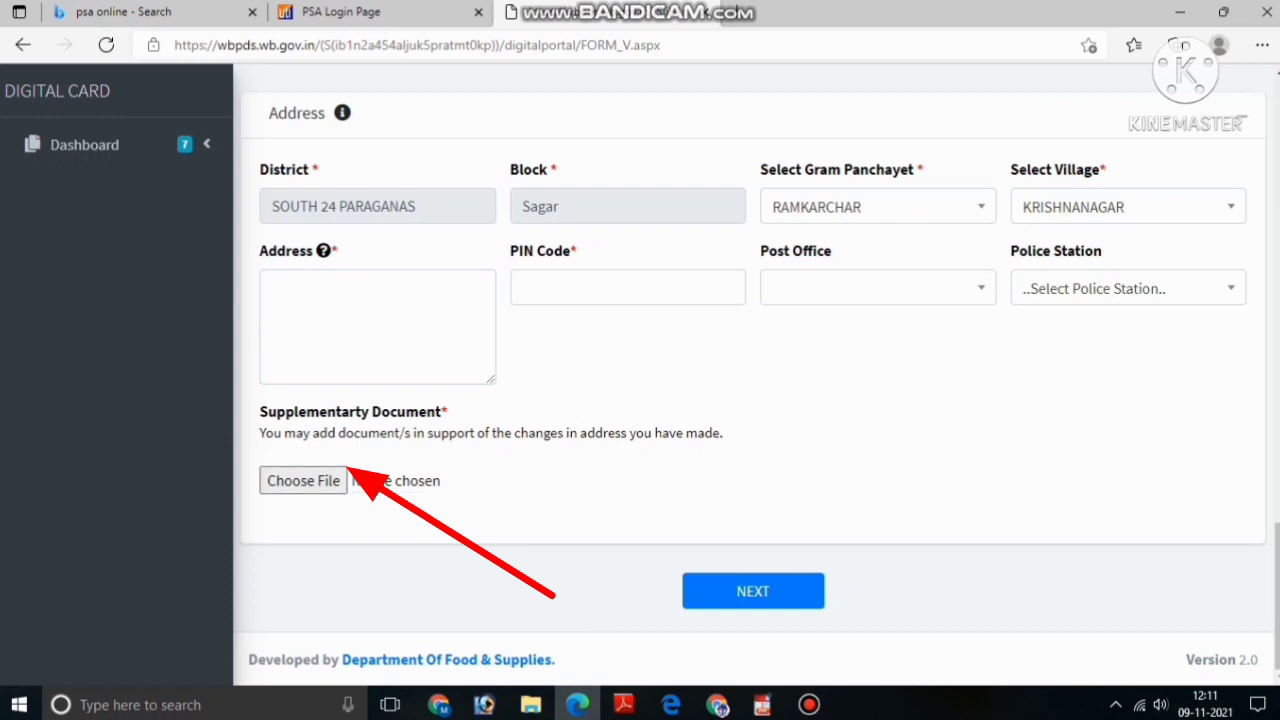
Attach the RATION CARD file as the address supplementary document and continue to the review of the name and address changes
{"action": "left_click", "coordinate": [303, 480]}
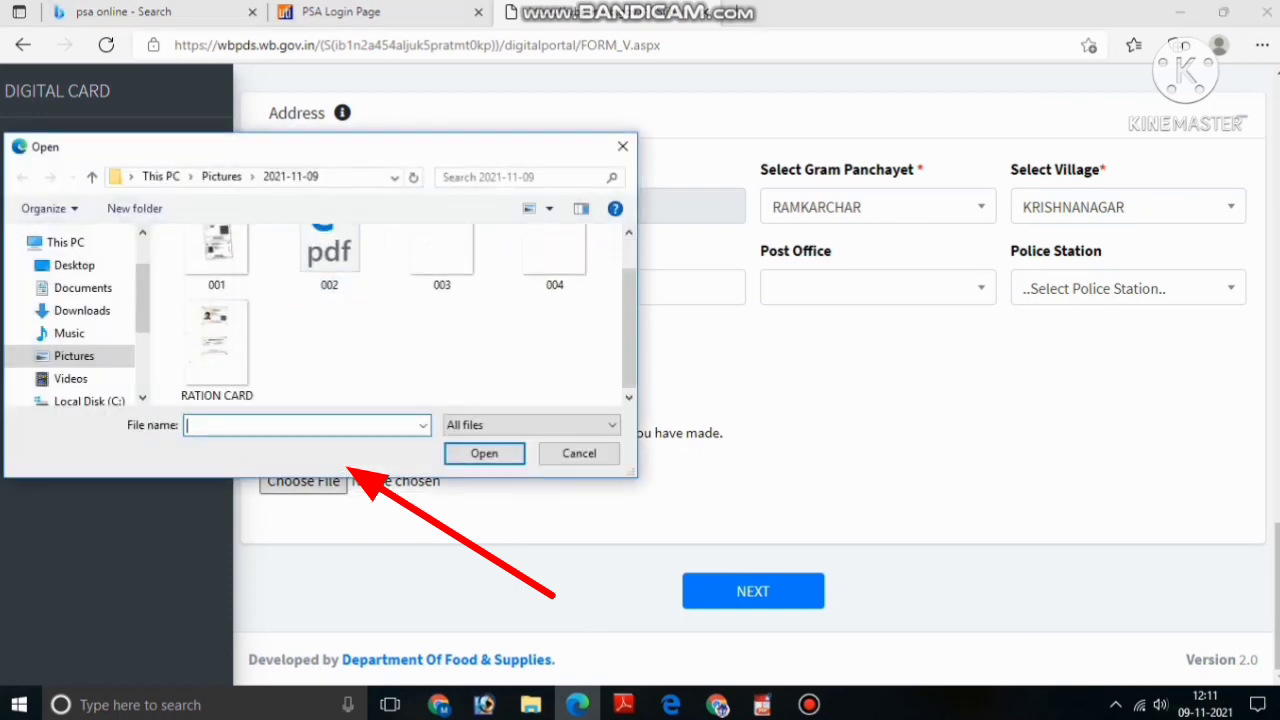
{"action": "left_click", "coordinate": [217, 350]}
{"action": "left_click", "coordinate": [484, 453]}
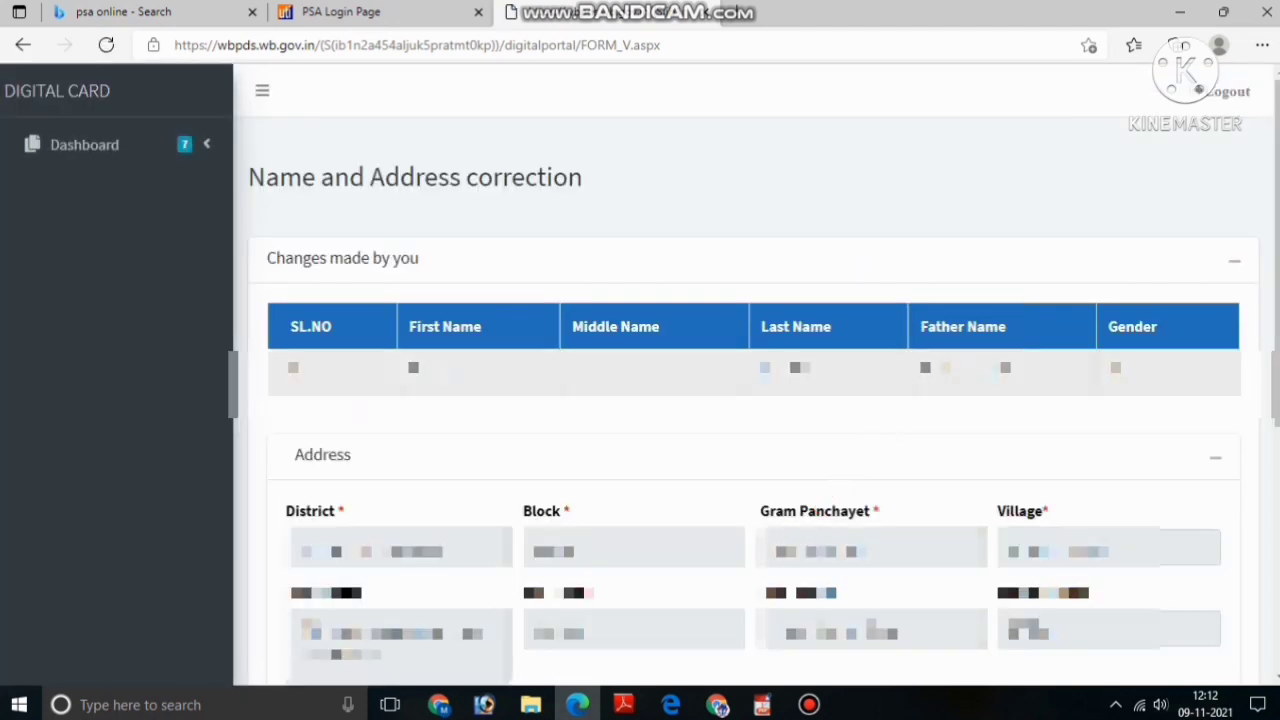
{"action": "left_click_drag", "start_coordinate": [288, 372], "coordinate": [1142, 373]}
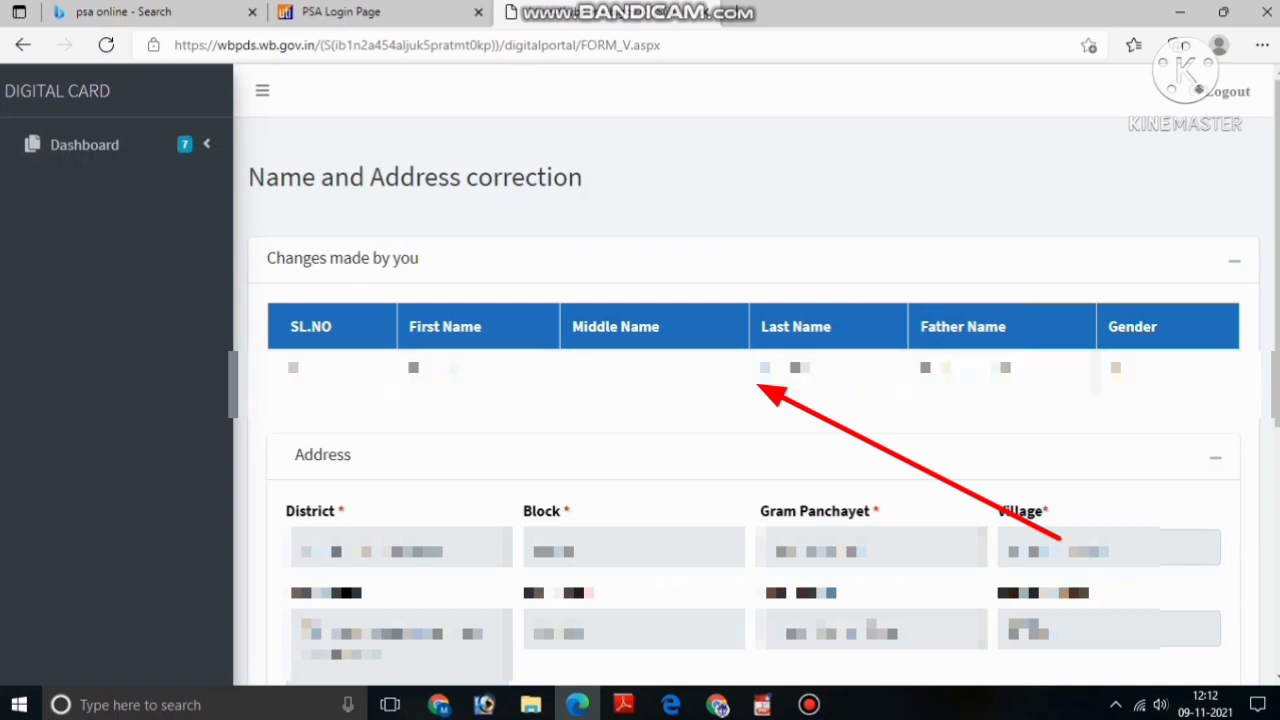
Review the name and address changes, agree that no further changes are needed, and proceed to the application confirmation
{"action": "scroll", "coordinate": [757, 376], "scroll_direction": "down", "scroll_amount": 2}
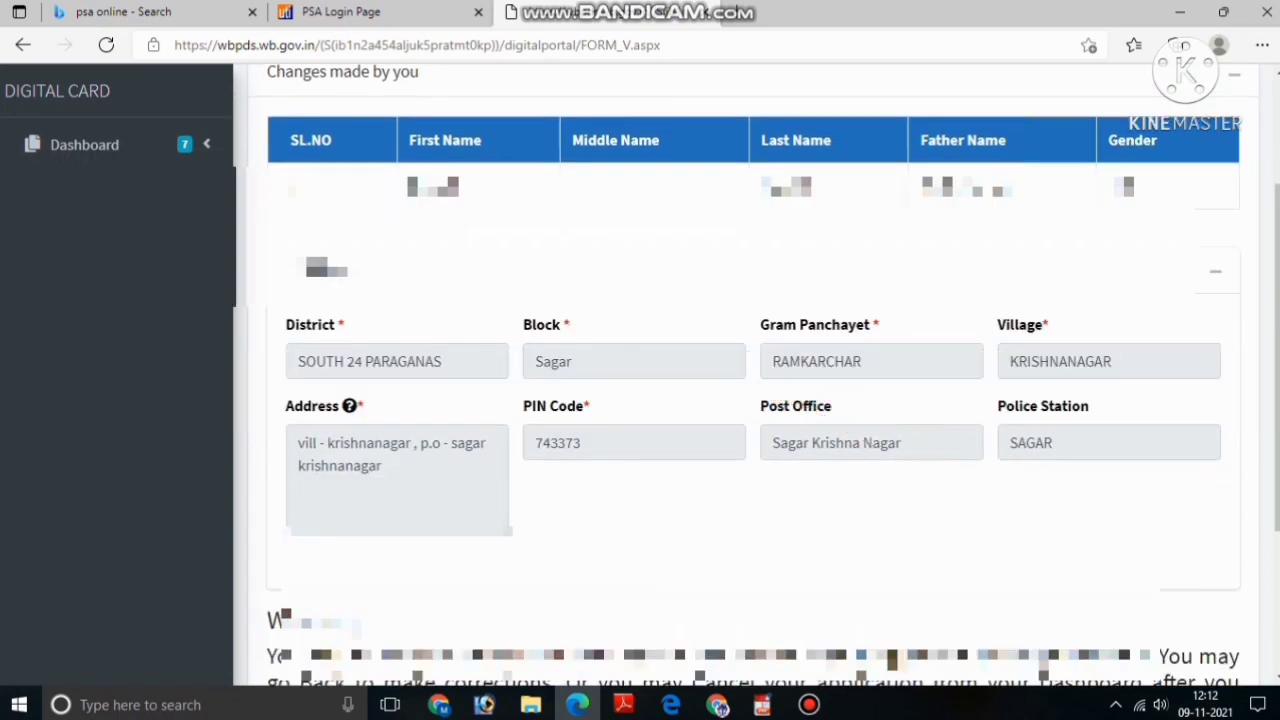
{"action": "double_click", "coordinate": [559, 442]}
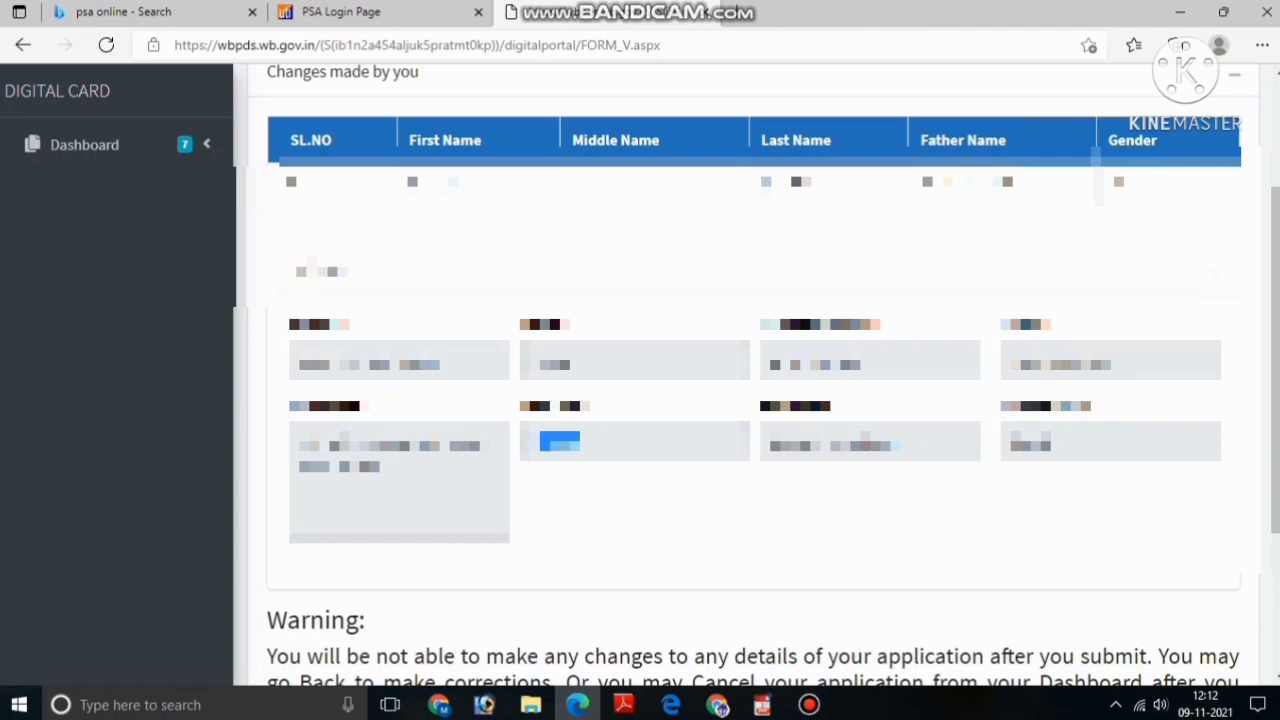
{"action": "scroll", "coordinate": [757, 376], "scroll_direction": "down", "scroll_amount": 3}
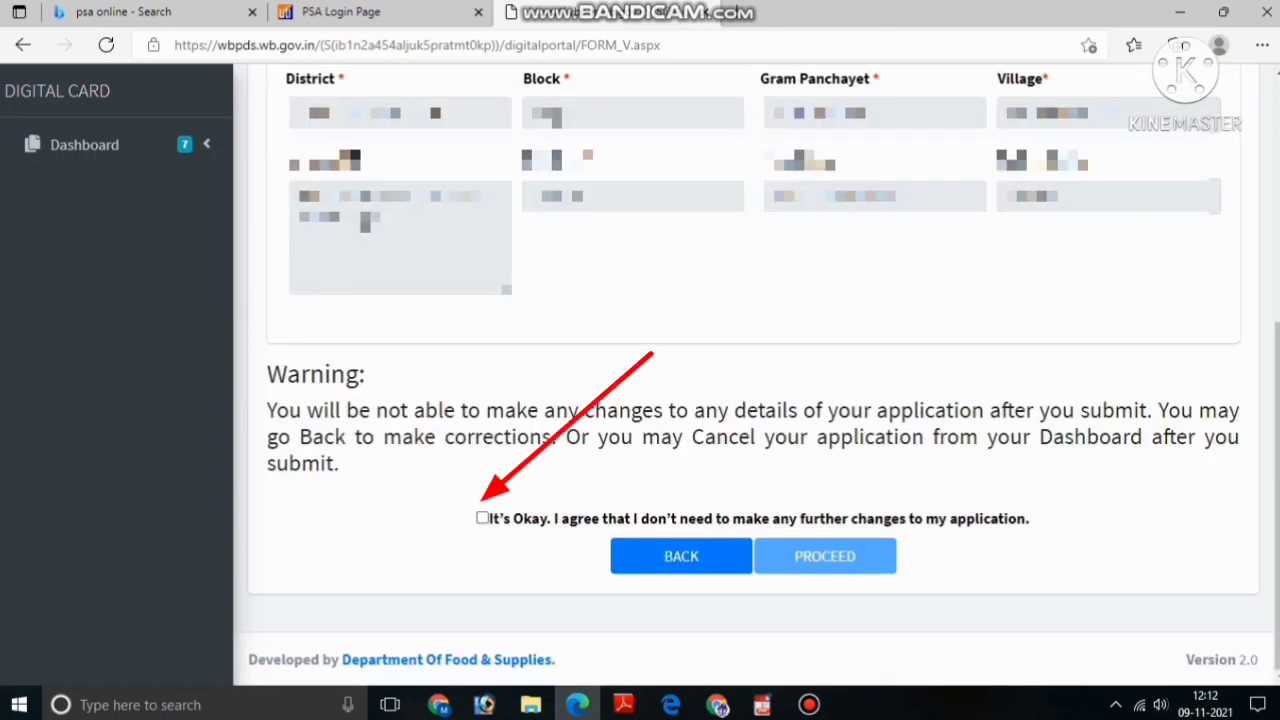
{"action": "left_click", "coordinate": [482, 518]}
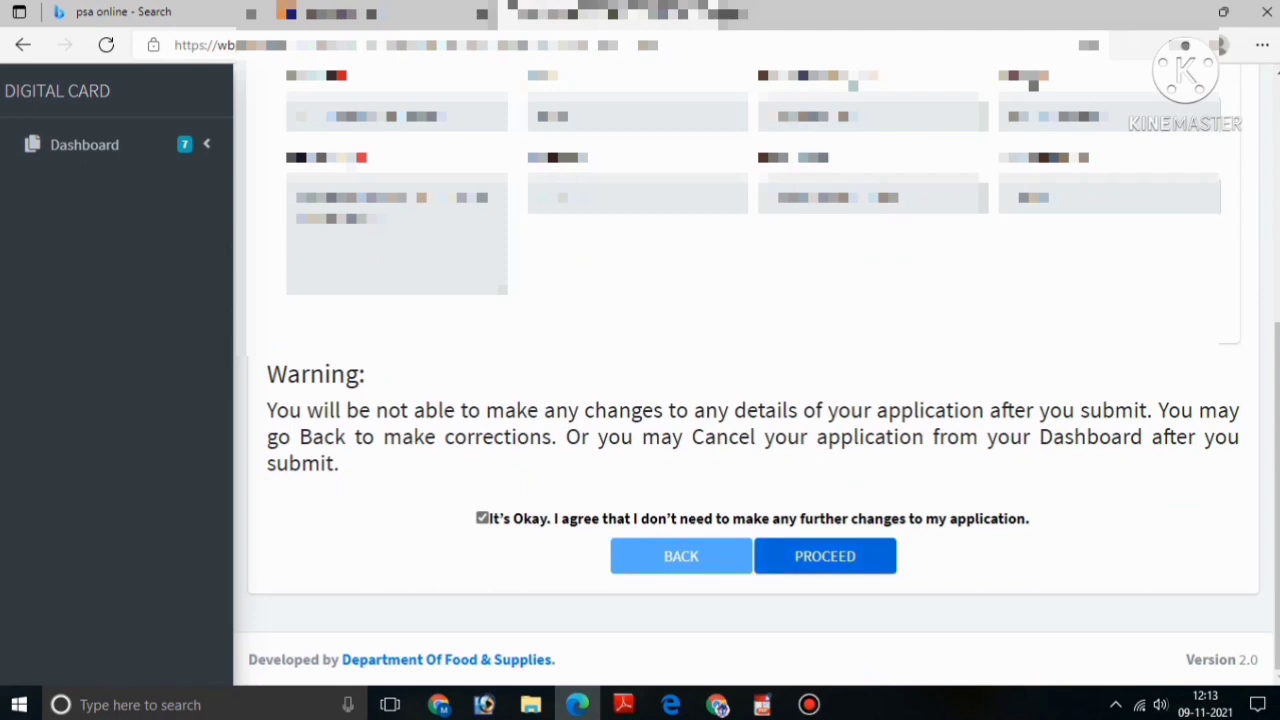
{"action": "left_click", "coordinate": [825, 556]}
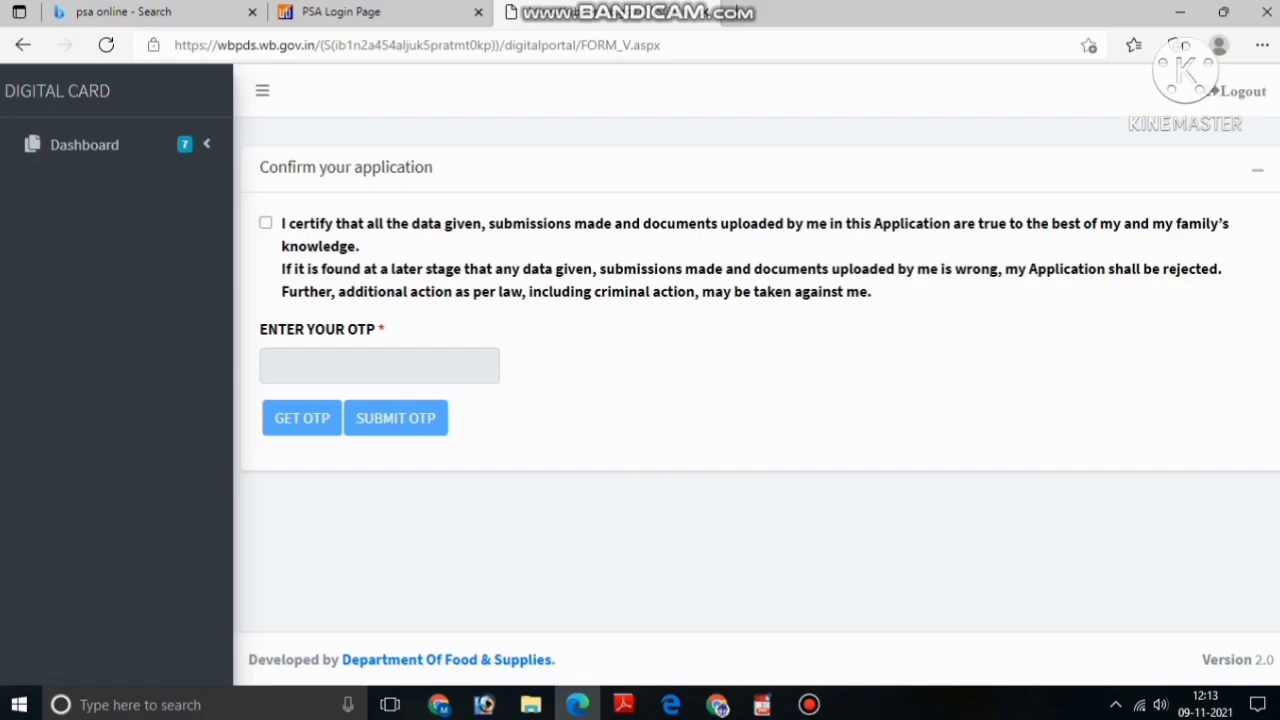
Certify that the application data and documents are true, request the OTP, and submit the received verification code
{"action": "left_click", "coordinate": [265, 223]}
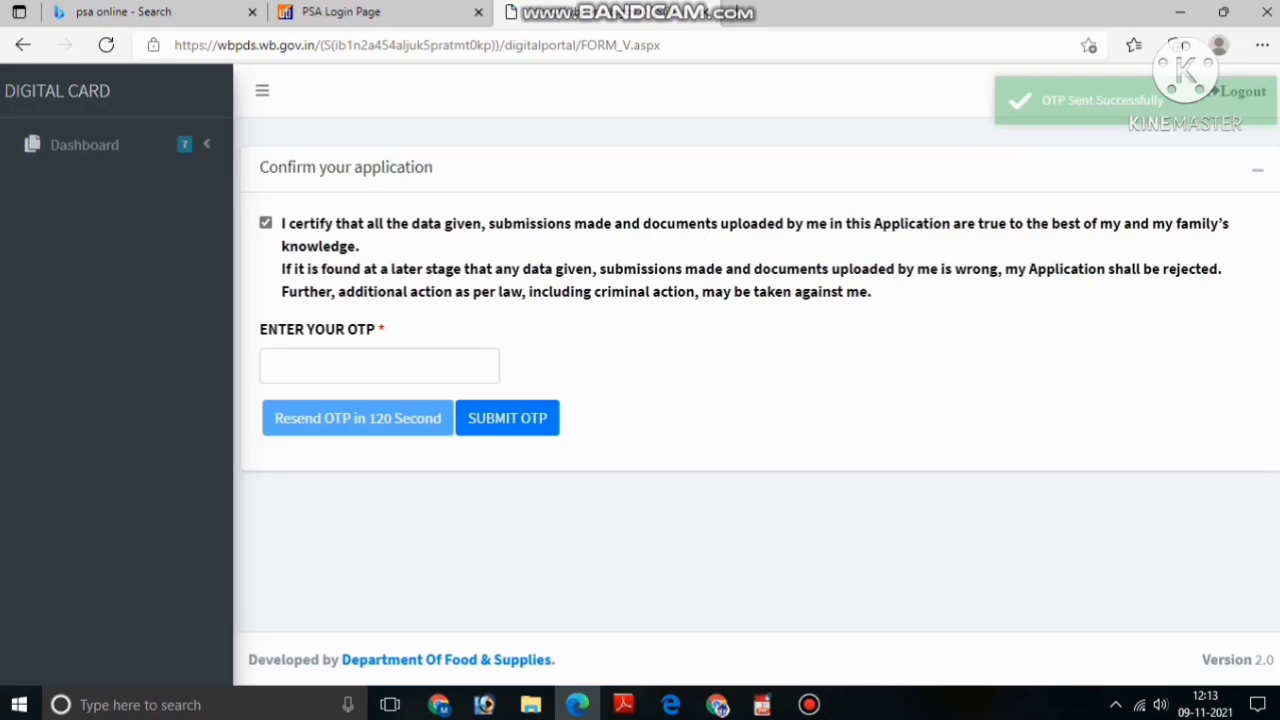
{"action": "left_click", "coordinate": [272, 366]}
{"action": "left_click_drag", "start_coordinate": [259, 329], "coordinate": [335, 329]}
{"action": "left_click", "coordinate": [335, 329]}
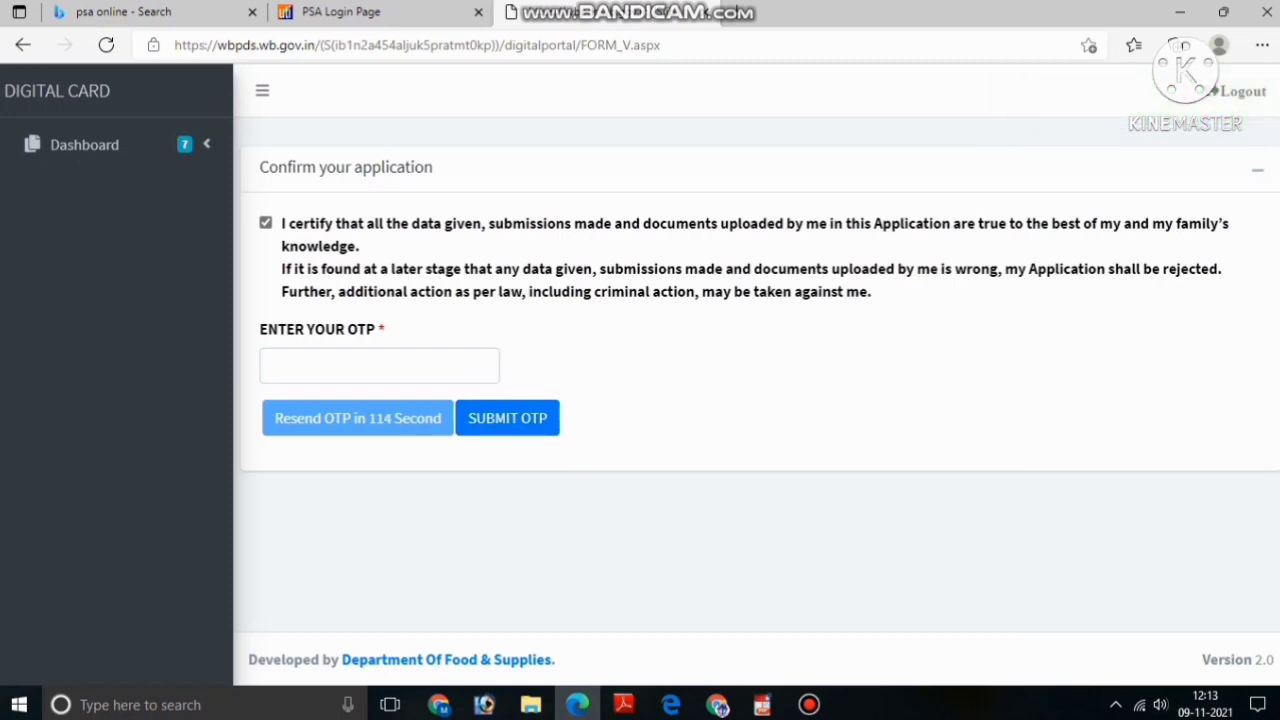
{"action": "left_click", "coordinate": [808, 704]}
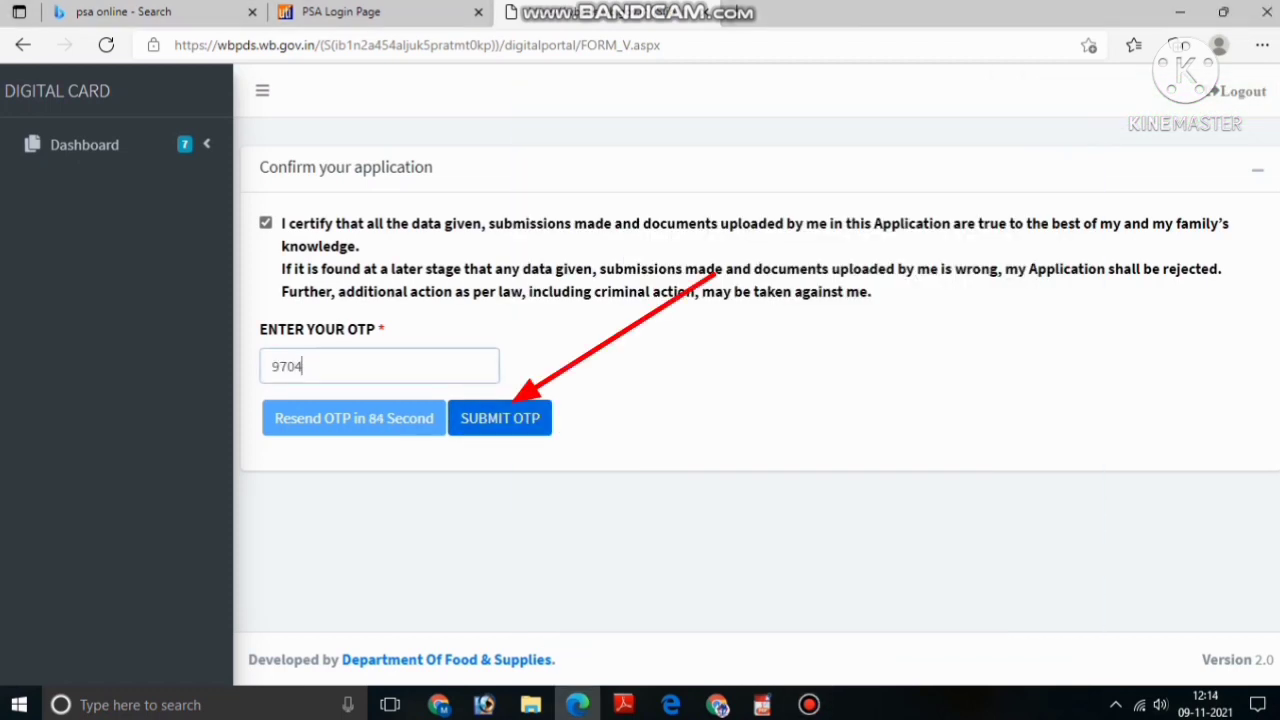
{"action": "left_click", "coordinate": [499, 418]}
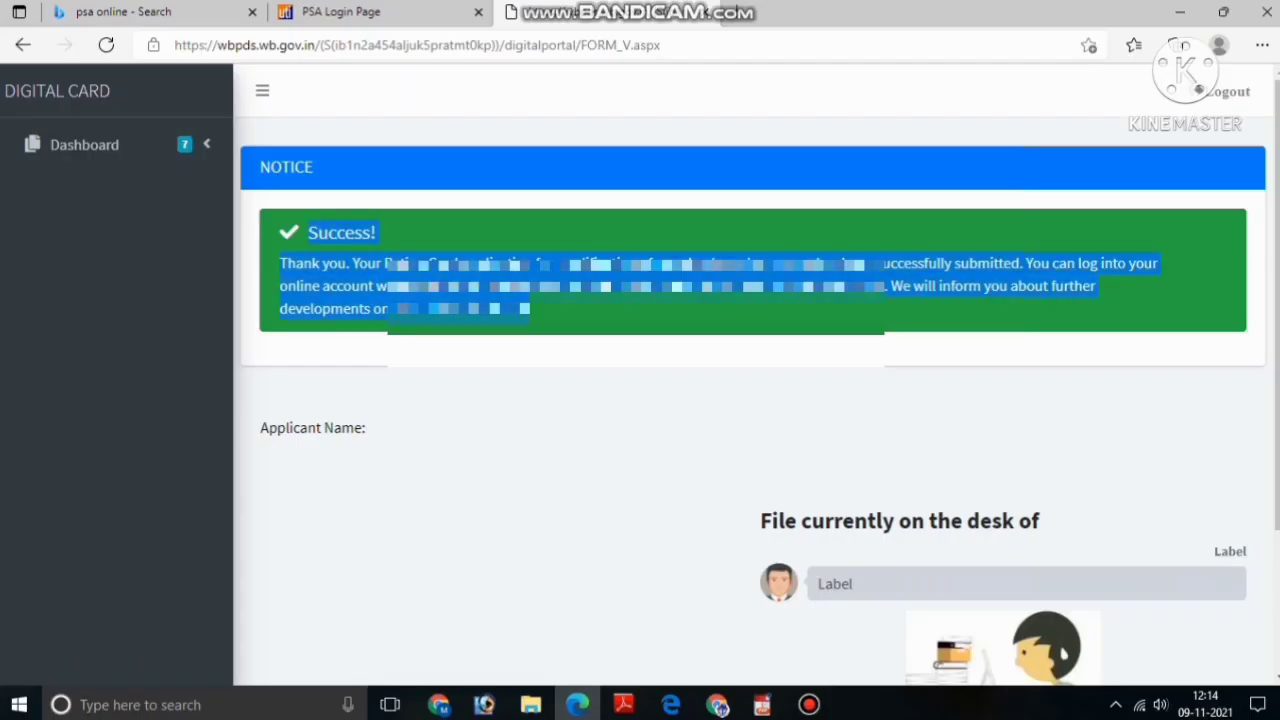
Return to the family's dashboard and open the status of the submitted Form-5 application
{"action": "left_click", "coordinate": [85, 144]}
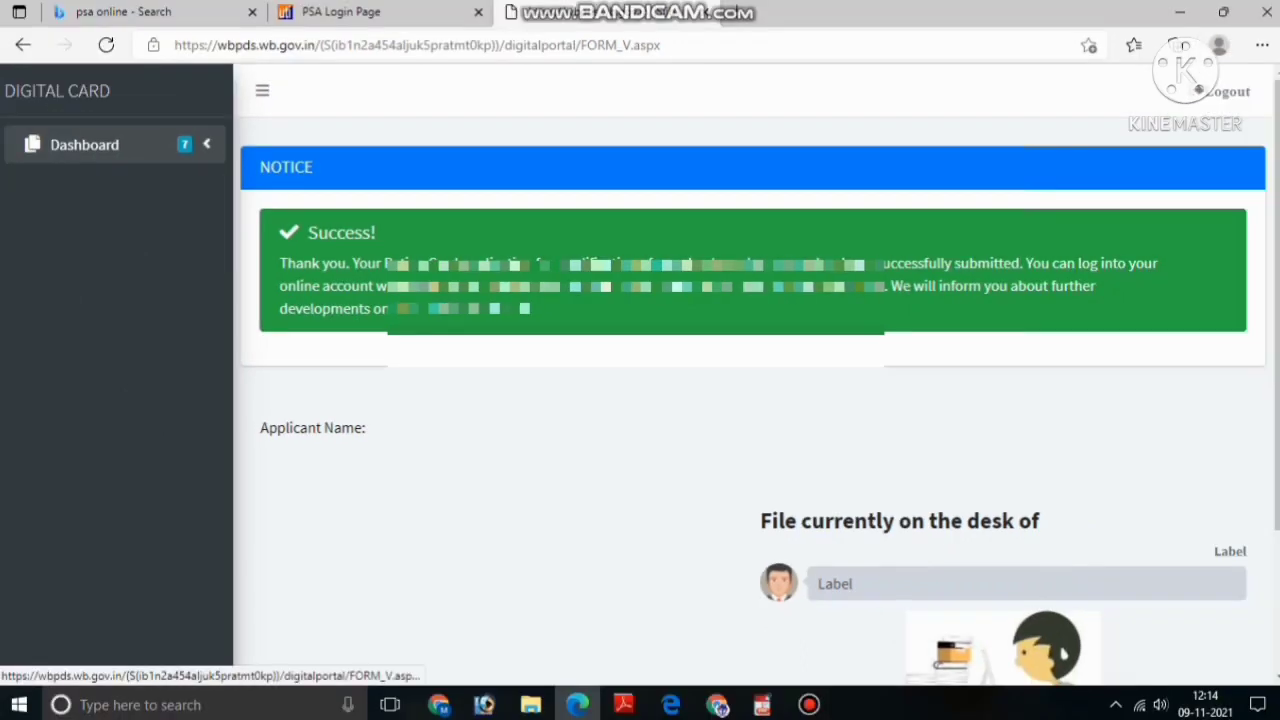
{"action": "left_click", "coordinate": [33, 130]}
{"action": "left_click", "coordinate": [15, 175]}
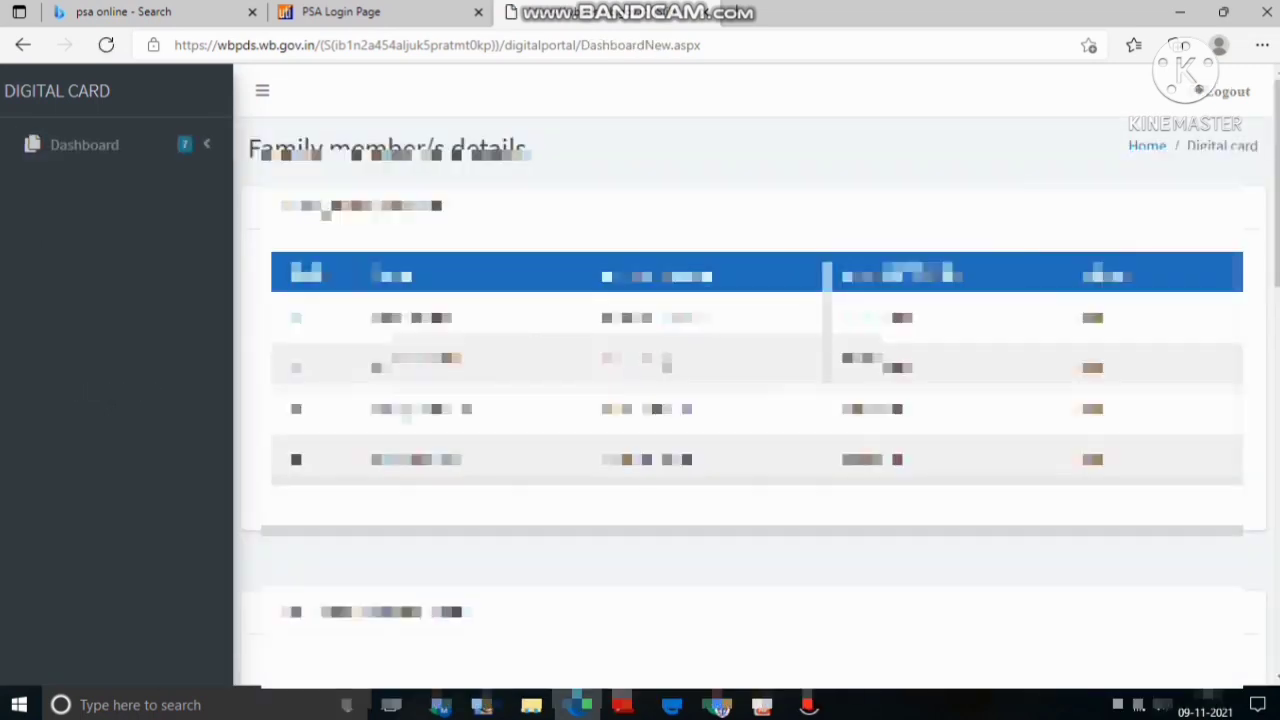
{"action": "scroll", "coordinate": [750, 380], "scroll_direction": "down", "scroll_amount": 5}
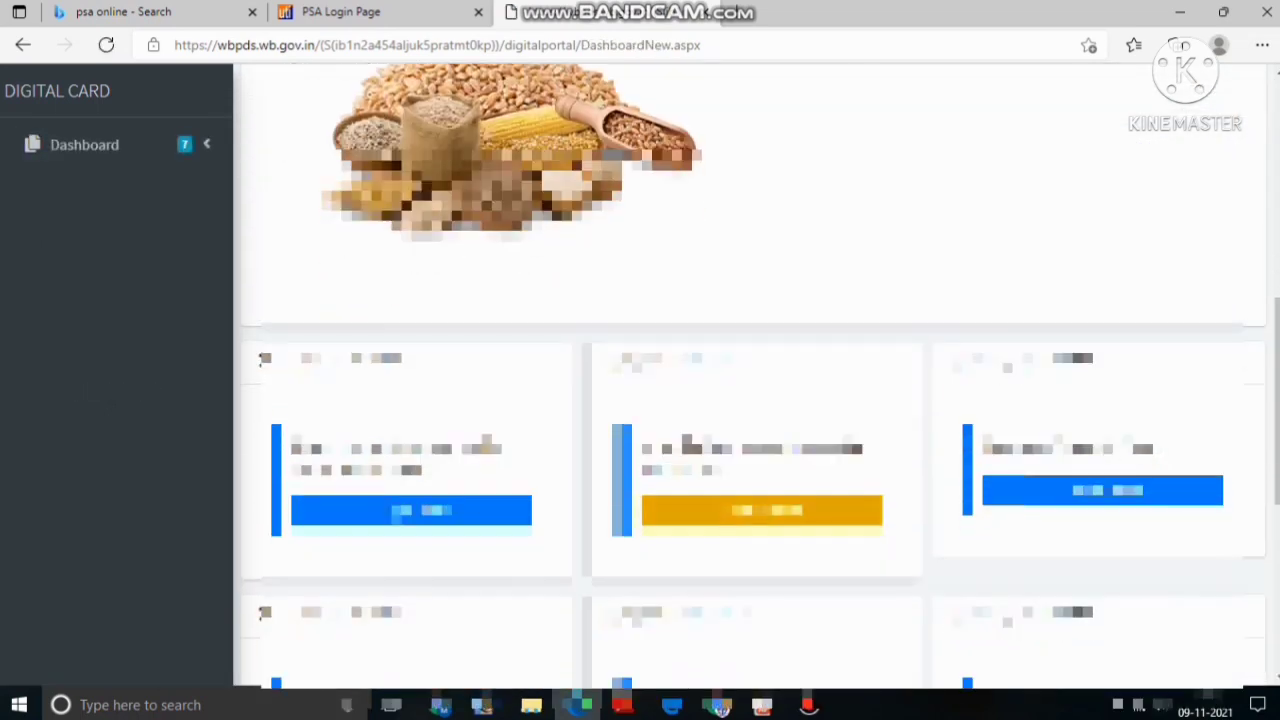
{"action": "scroll", "coordinate": [750, 380], "scroll_direction": "down", "scroll_amount": 2}
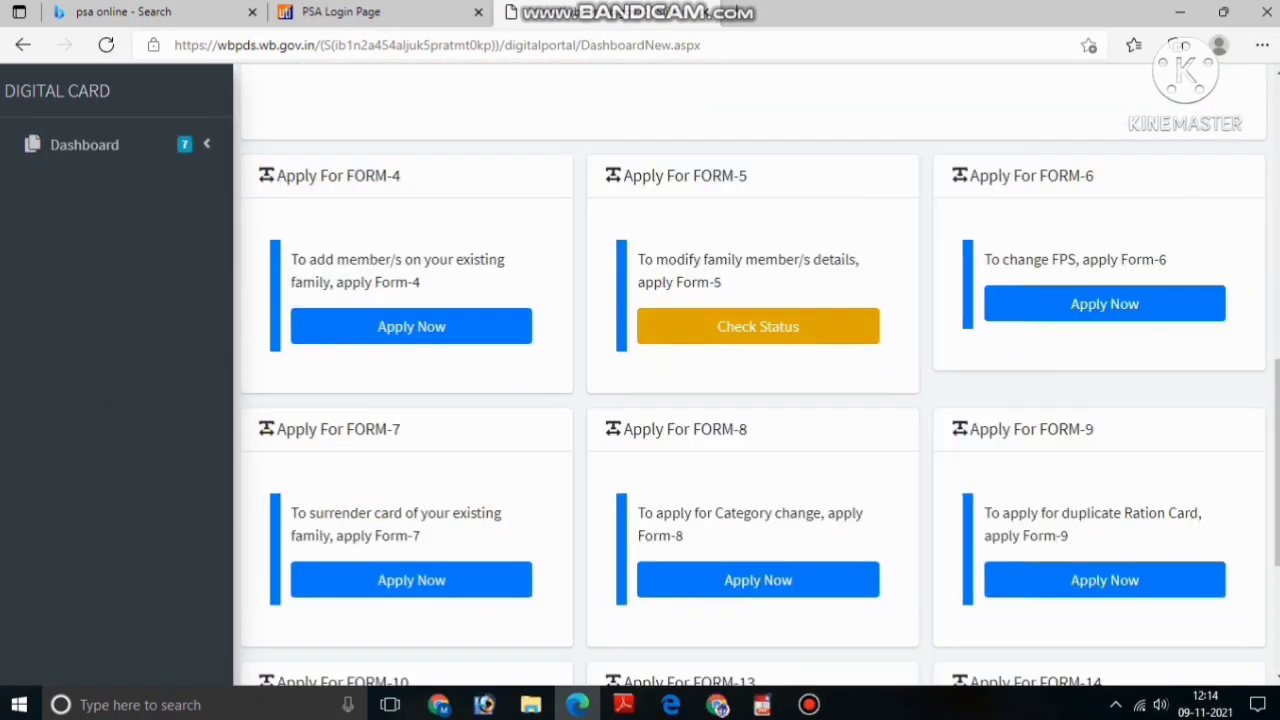
{"action": "left_click", "coordinate": [790, 326]}
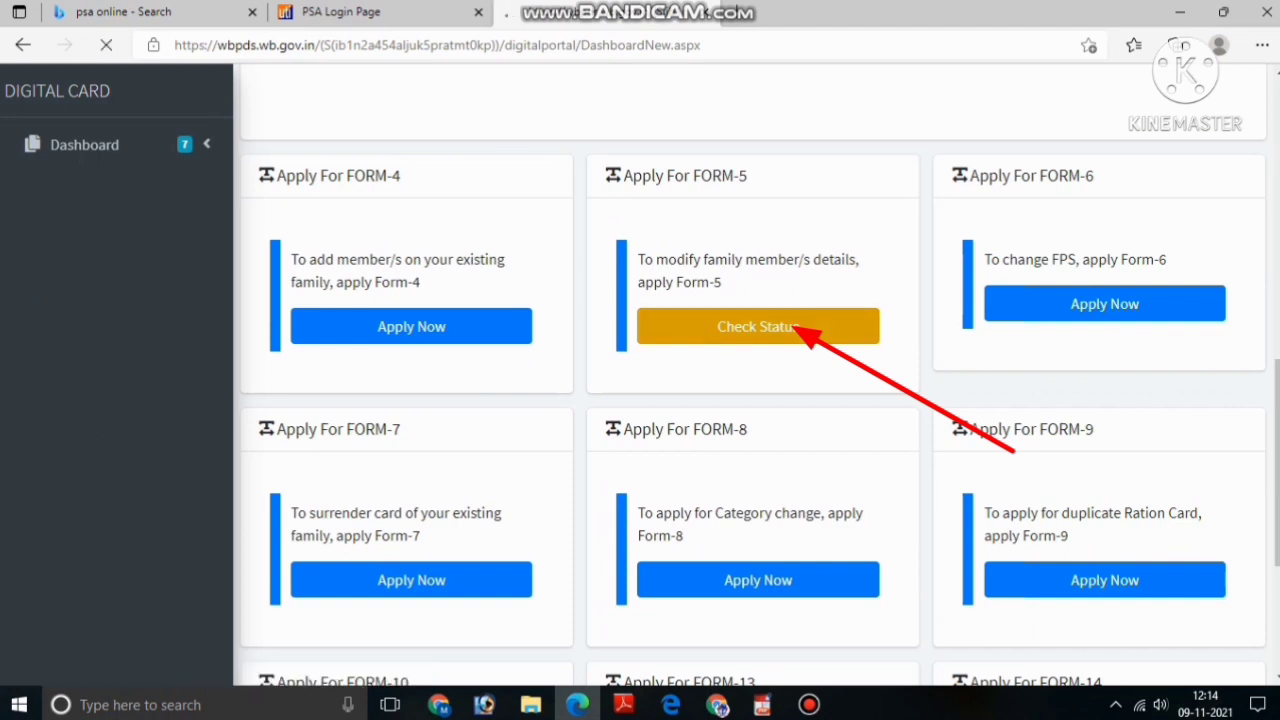
Examine the applicant name, application number and block details, along with the status and date of the Form entry stage
{"action": "scroll", "coordinate": [750, 400], "scroll_direction": "down", "scroll_amount": 2}
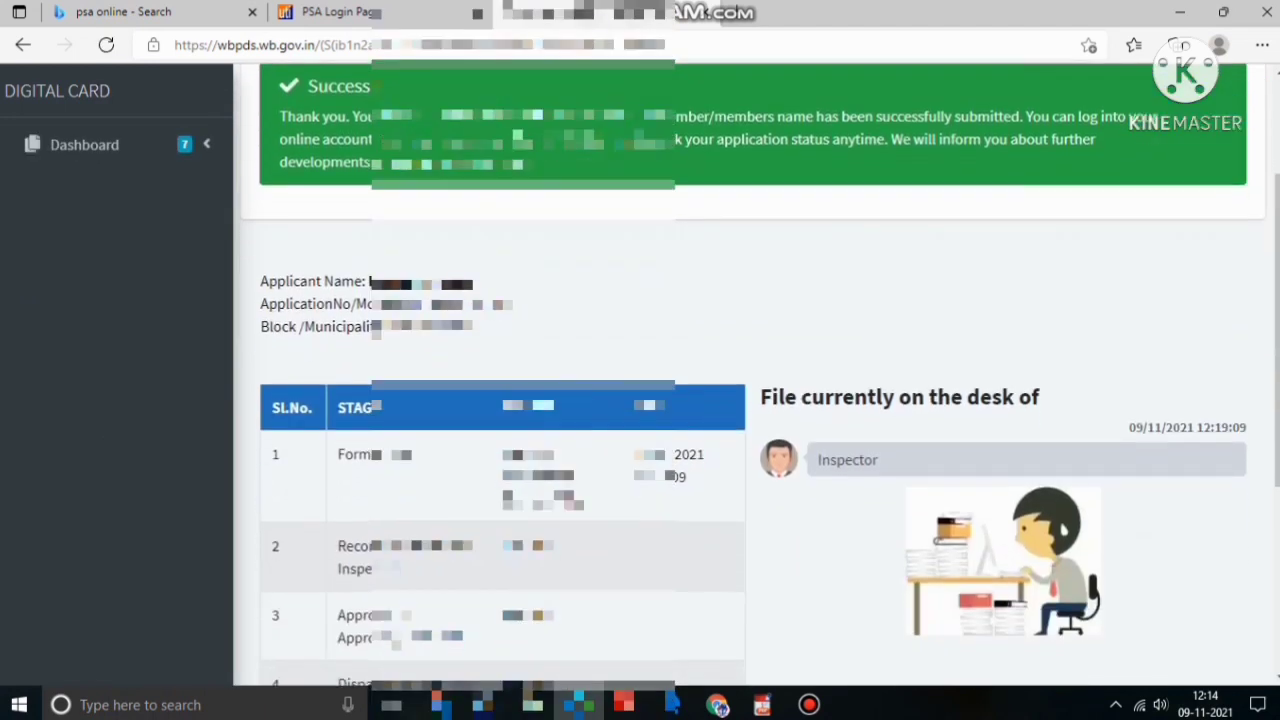
{"action": "left_click_drag", "start_coordinate": [260, 281], "coordinate": [364, 281]}
{"action": "left_click_drag", "start_coordinate": [260, 304], "coordinate": [466, 304]}
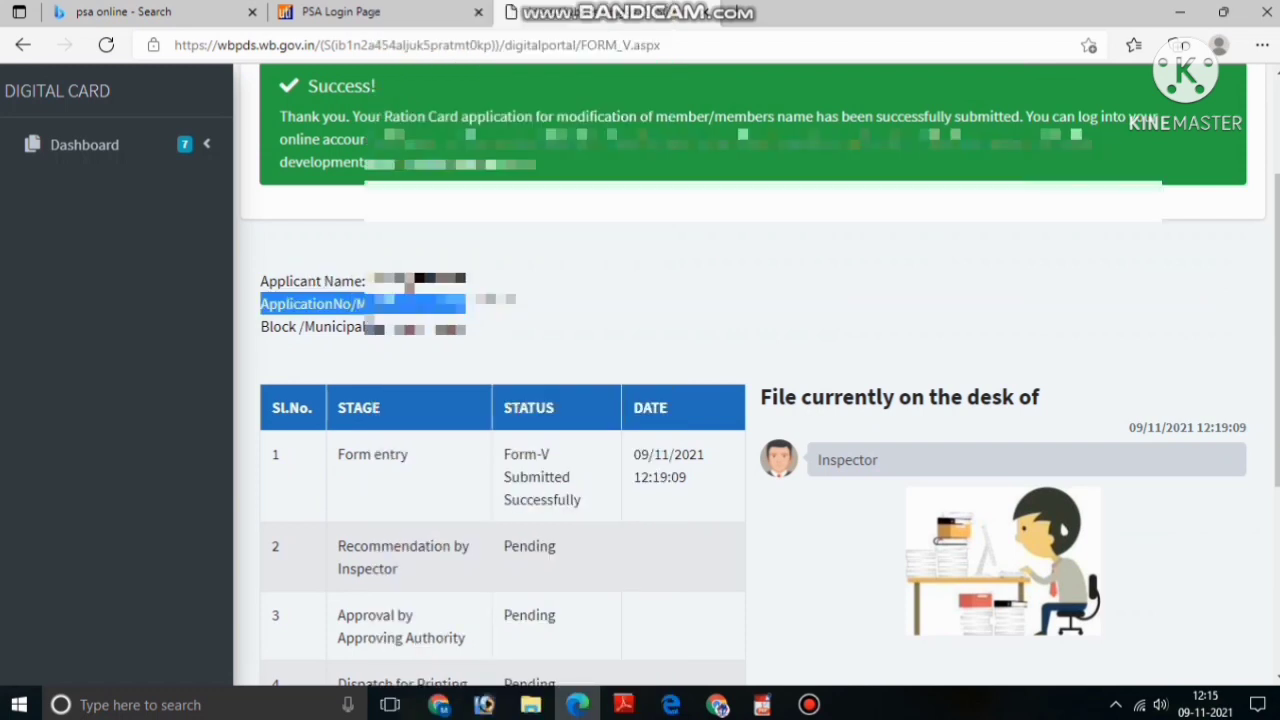
{"action": "left_click_drag", "start_coordinate": [260, 327], "coordinate": [446, 327]}
{"action": "scroll", "coordinate": [446, 327], "scroll_direction": "down", "scroll_amount": 2}
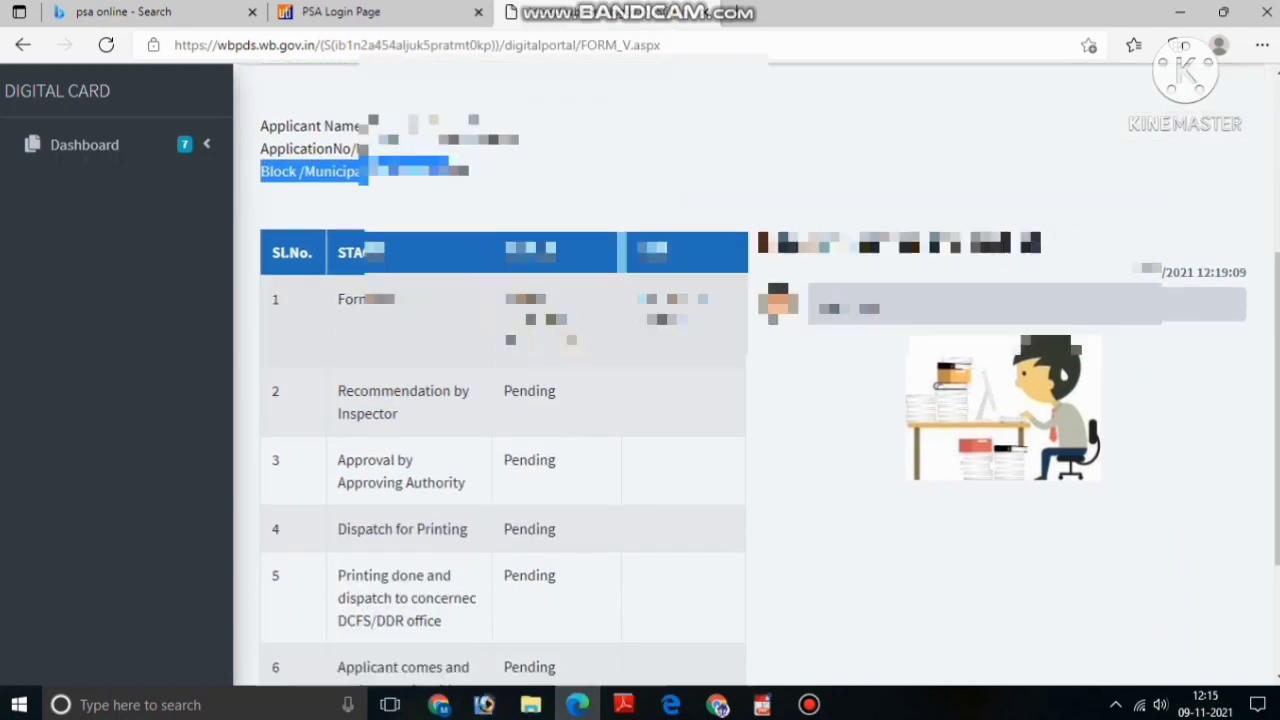
{"action": "left_click_drag", "start_coordinate": [338, 268], "coordinate": [408, 268]}
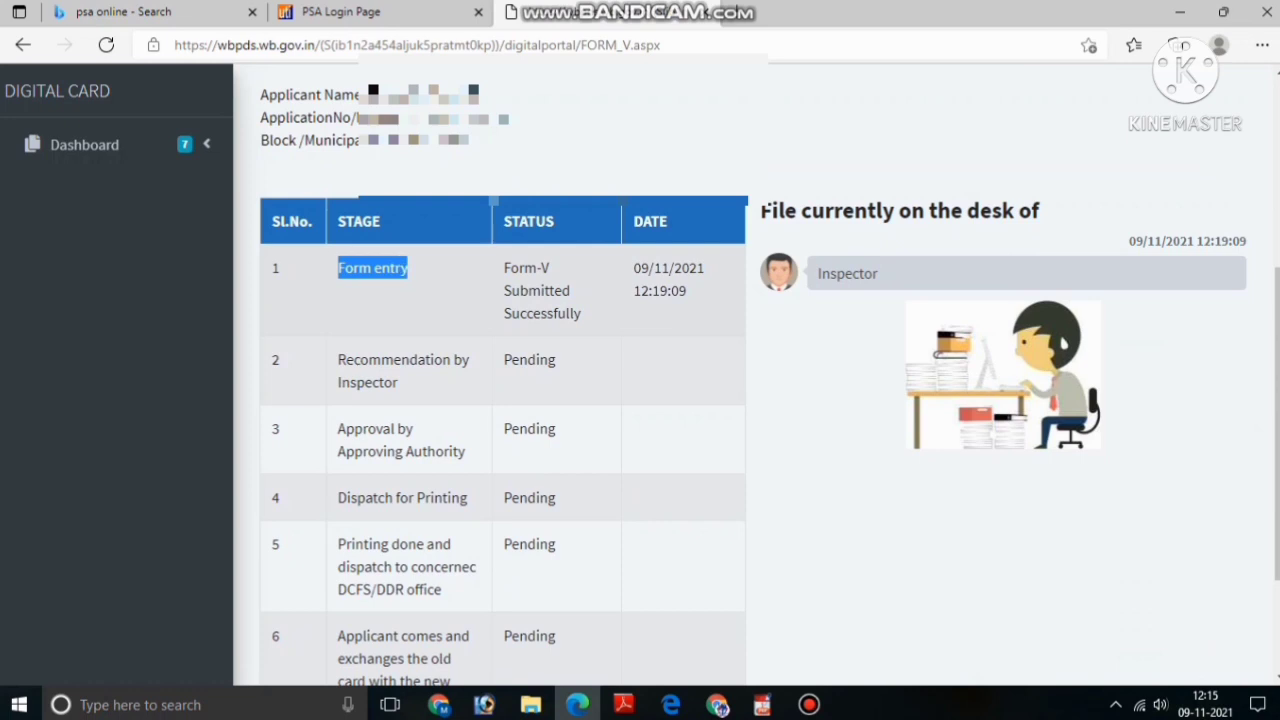
{"action": "left_click_drag", "start_coordinate": [504, 268], "coordinate": [581, 313]}
{"action": "left_click", "coordinate": [634, 268]}
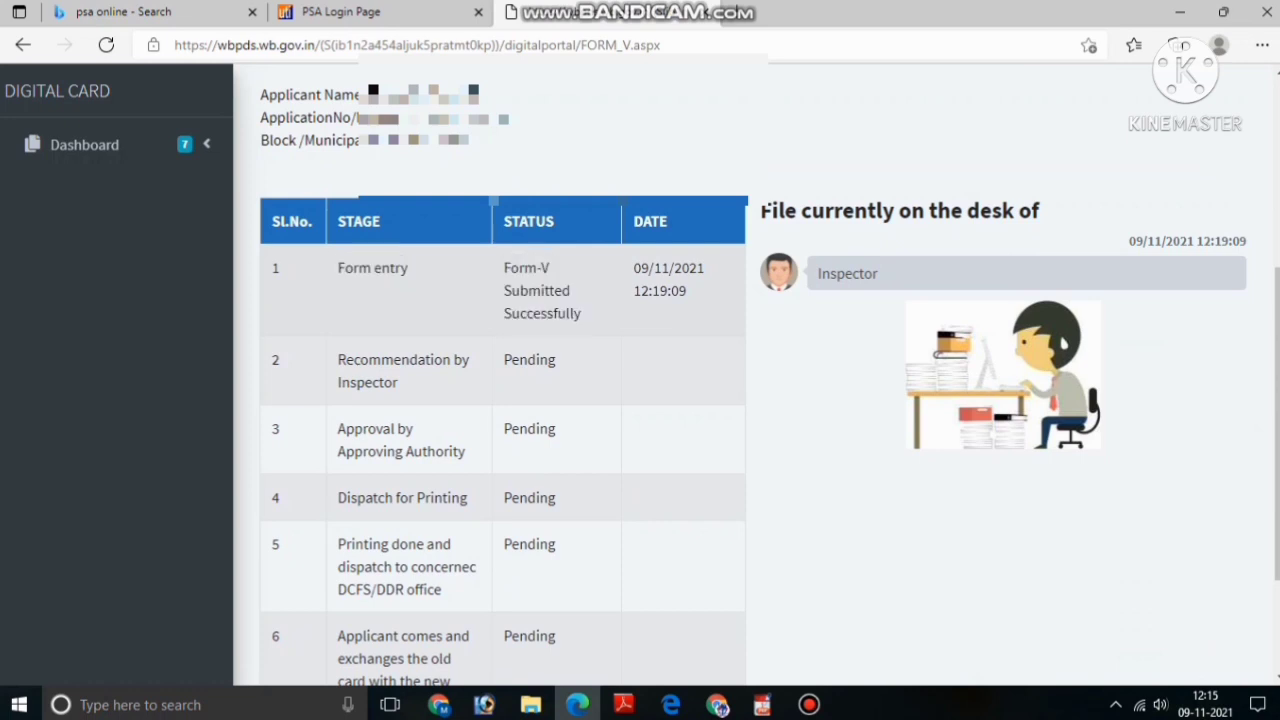
Examine the remaining processing stages, from the Inspector's recommendation to the exchange of the old card, and look over the whole status page
{"action": "left_click_drag", "start_coordinate": [338, 359], "coordinate": [398, 382]}
{"action": "mouse_move", "coordinate": [503, 359]}
{"action": "left_mouse_down"}
{"action": "mouse_move", "coordinate": [555, 359]}
{"action": "mouse_move", "coordinate": [504, 359]}
{"action": "left_mouse_up"}
{"action": "left_click", "coordinate": [556, 428]}
{"action": "left_click_drag", "start_coordinate": [338, 428], "coordinate": [556, 430]}
{"action": "scroll", "coordinate": [556, 430], "scroll_direction": "down", "scroll_amount": 1}
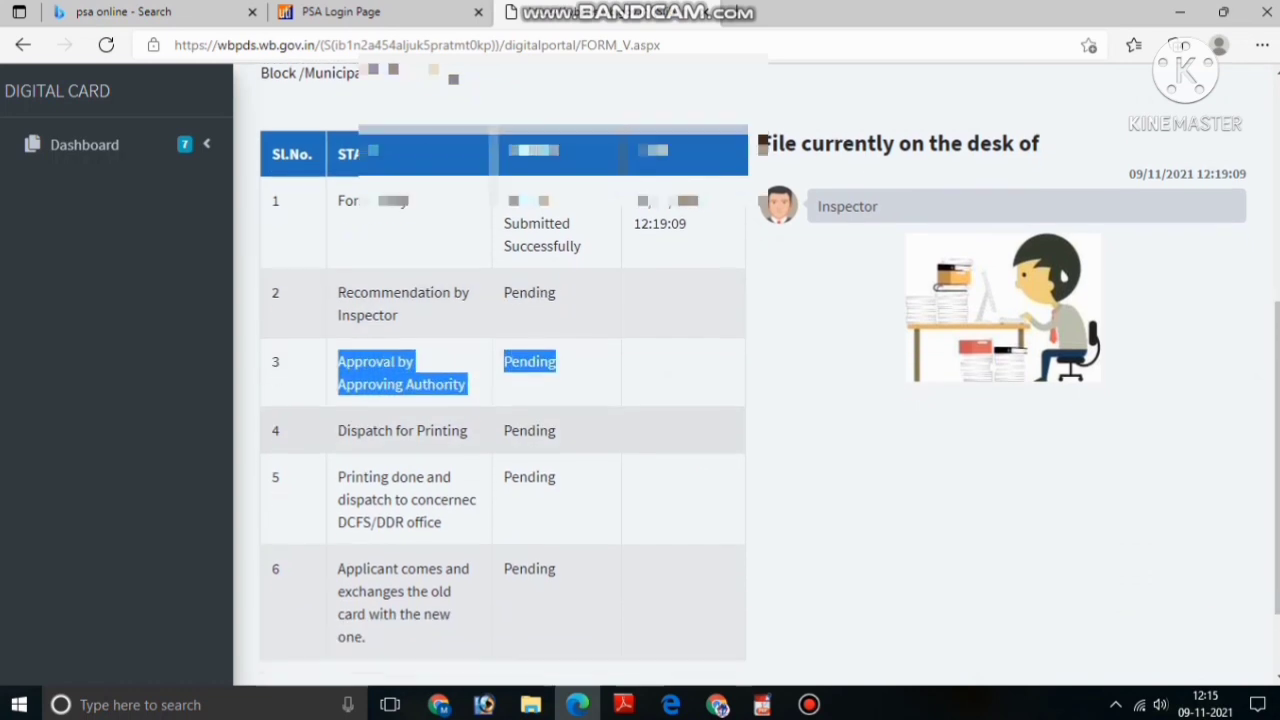
{"action": "left_click_drag", "start_coordinate": [338, 404], "coordinate": [556, 545]}
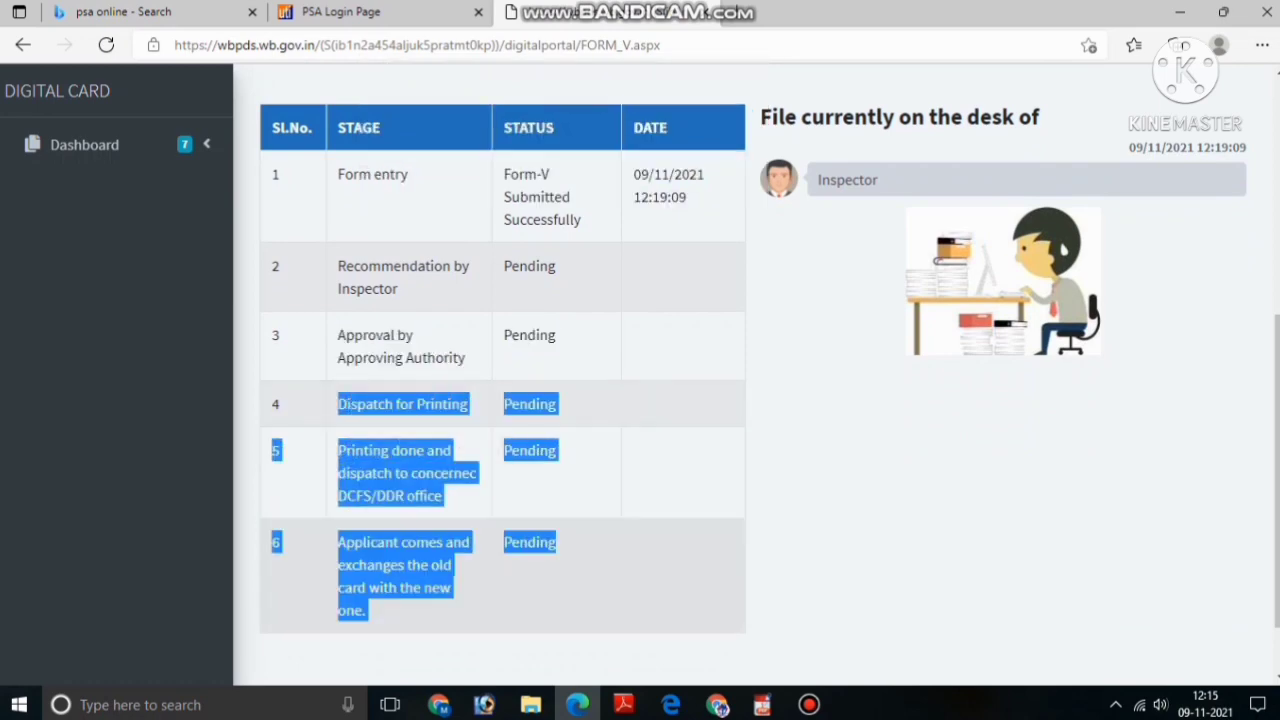
{"action": "scroll", "coordinate": [556, 543], "scroll_direction": "down", "scroll_amount": 1}
{"action": "scroll", "coordinate": [556, 543], "scroll_direction": "up", "scroll_amount": 5}
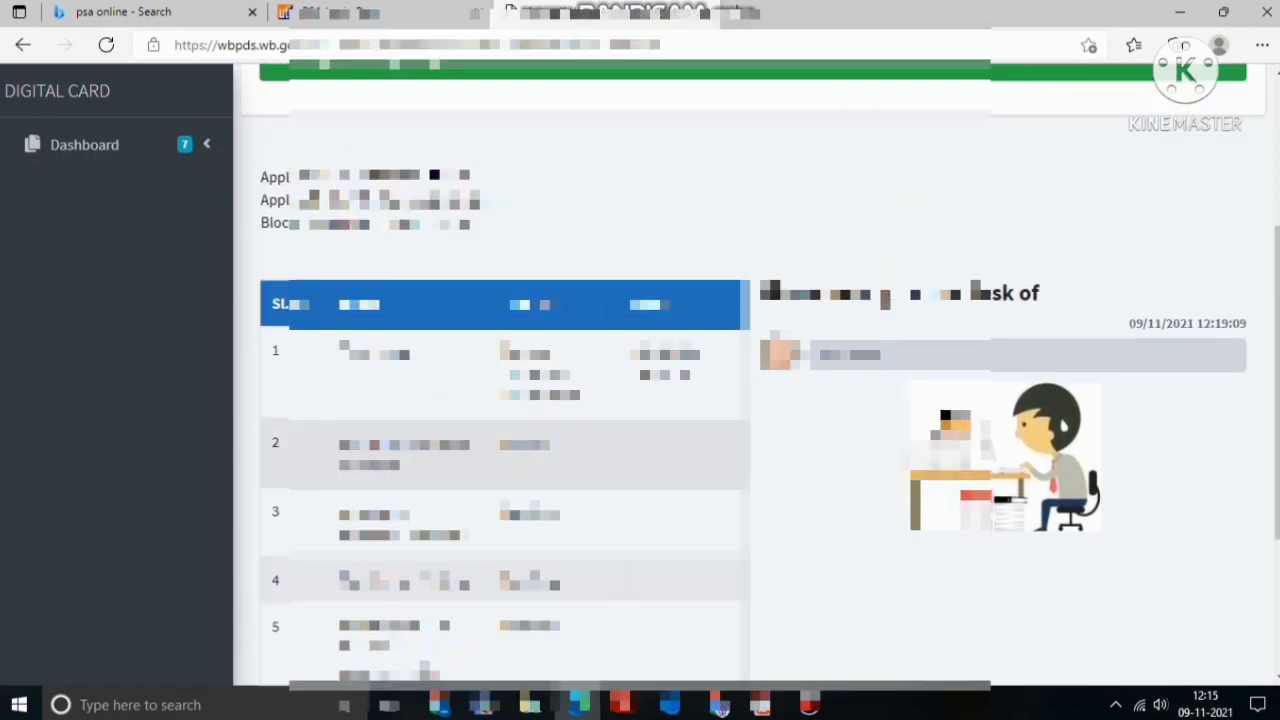
{"action": "scroll", "coordinate": [750, 400], "scroll_direction": "down", "scroll_amount": 3}
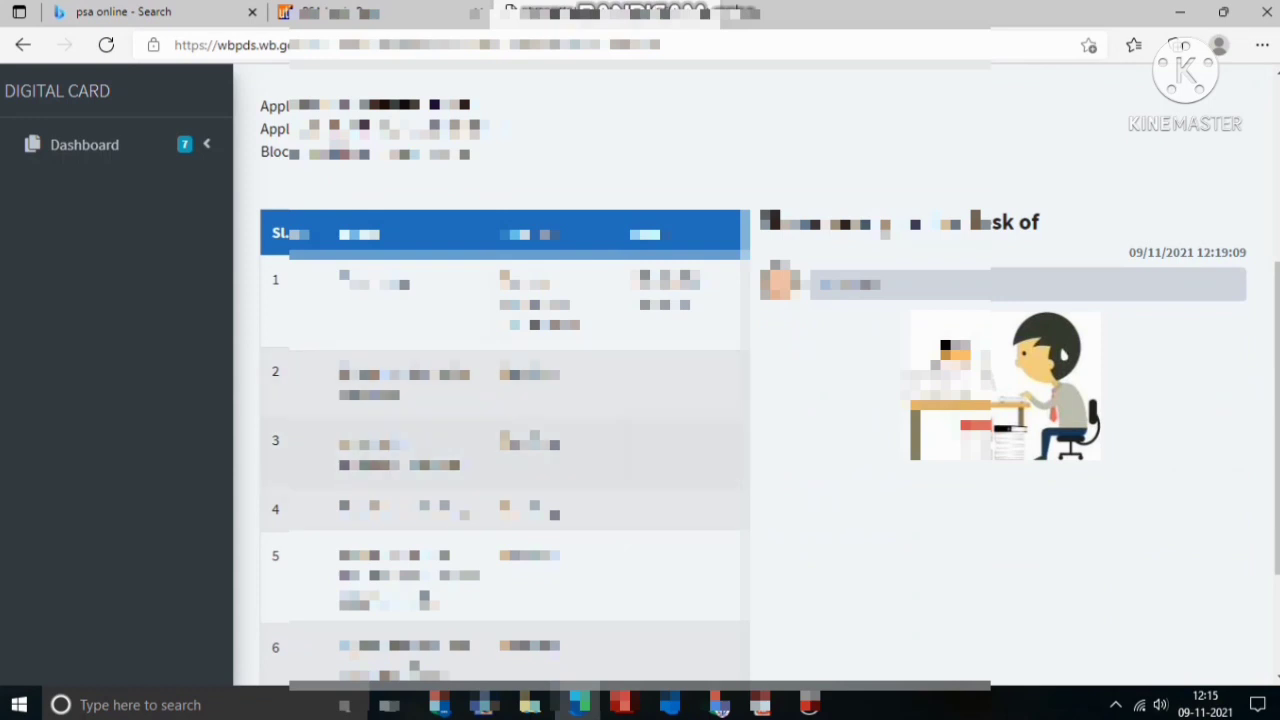
{"action": "scroll", "coordinate": [750, 400], "scroll_direction": "down", "scroll_amount": 2}
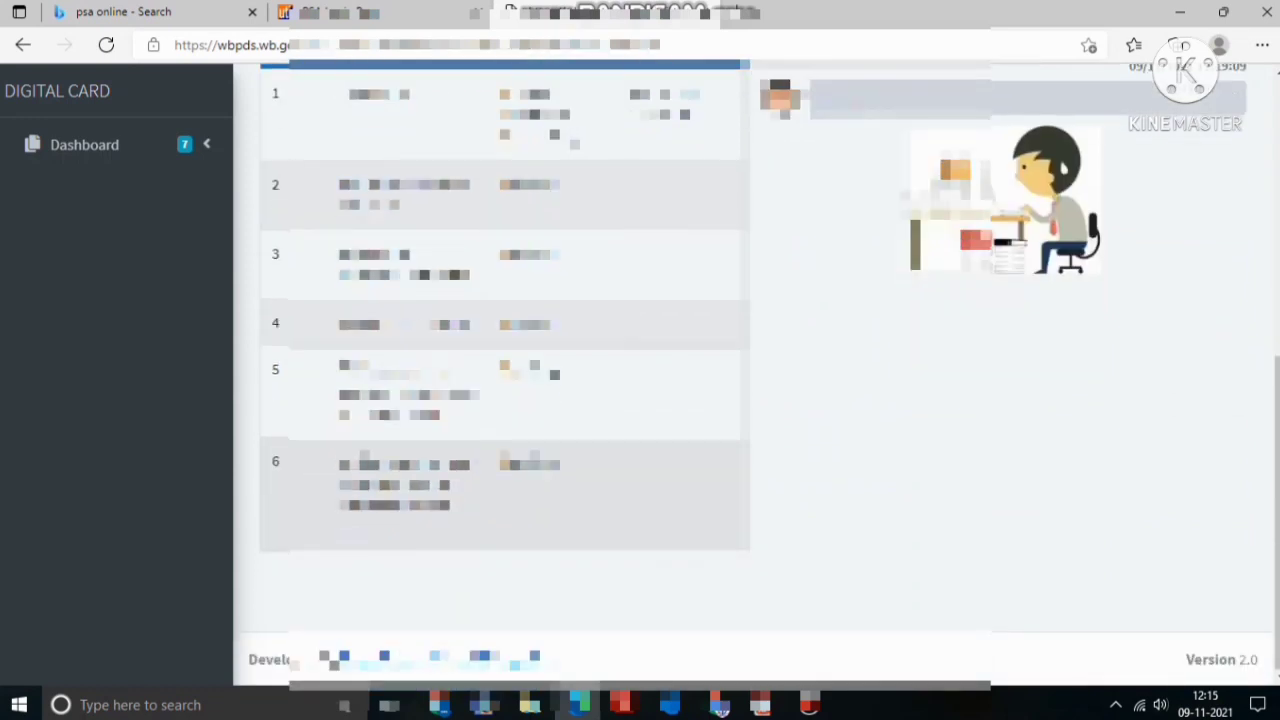
{"action": "scroll", "coordinate": [750, 400], "scroll_direction": "up", "scroll_amount": 2}
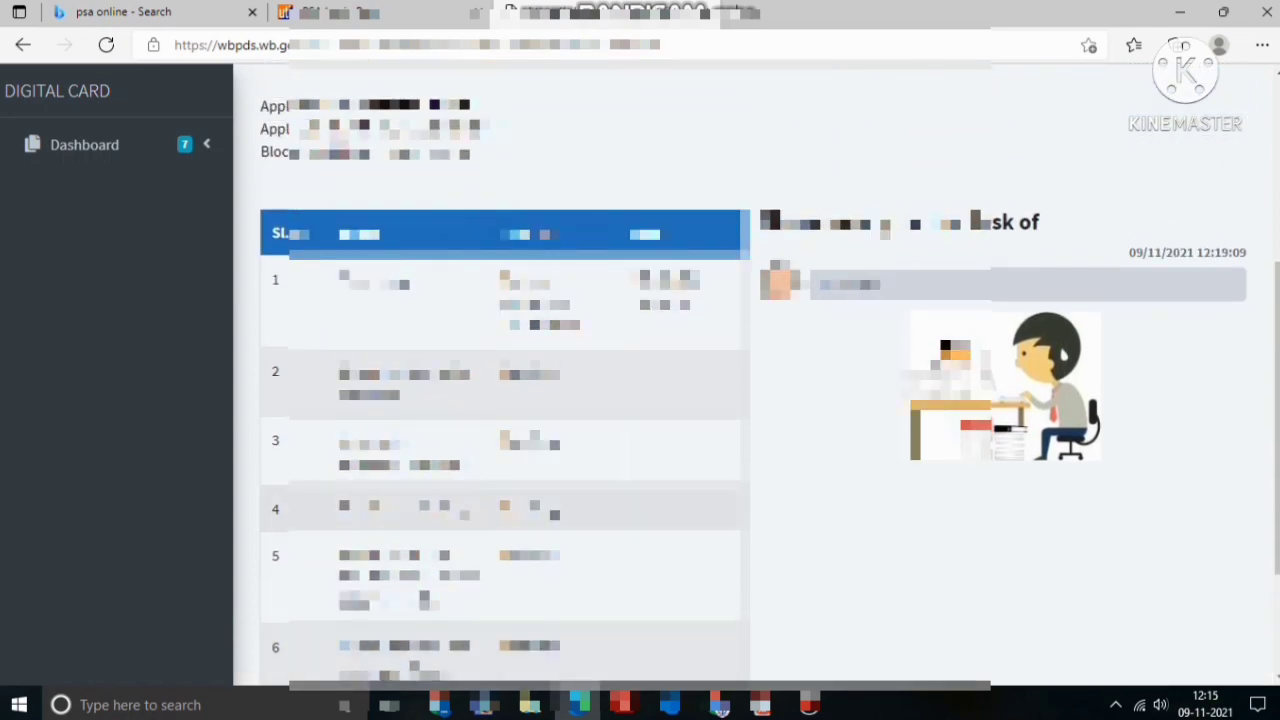
{"action": "scroll", "coordinate": [750, 400], "scroll_direction": "up", "scroll_amount": 4}
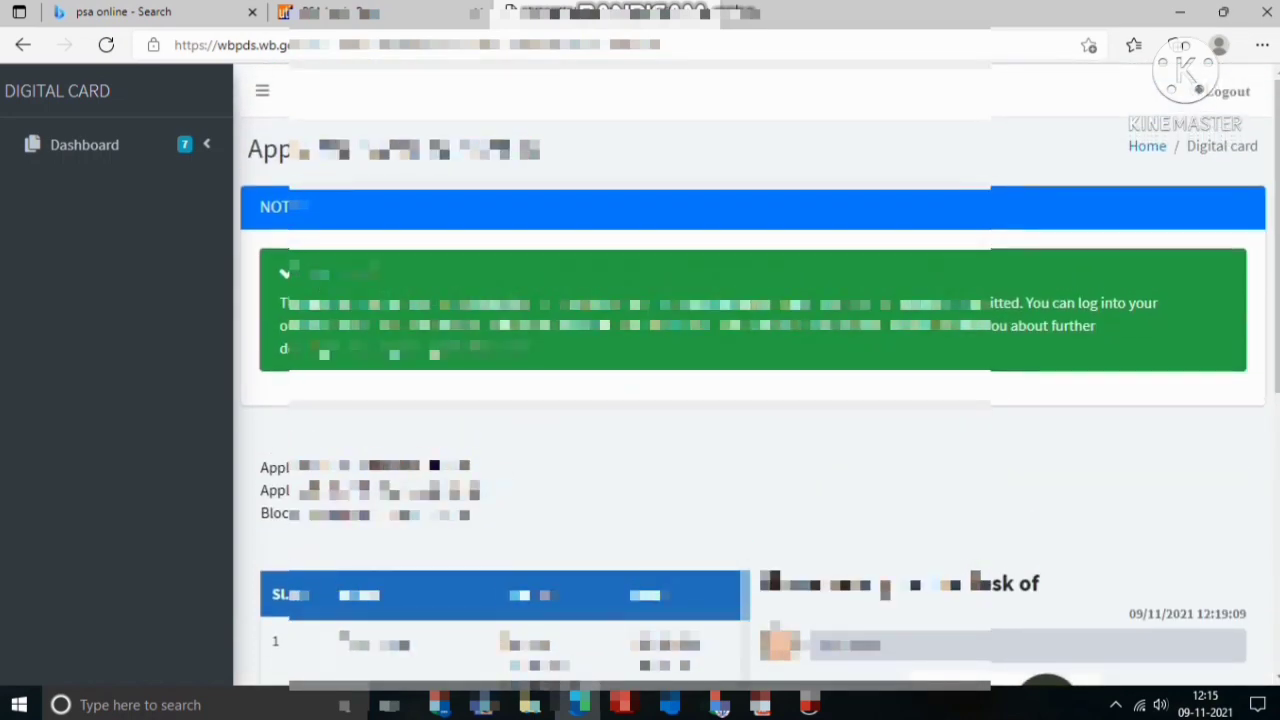